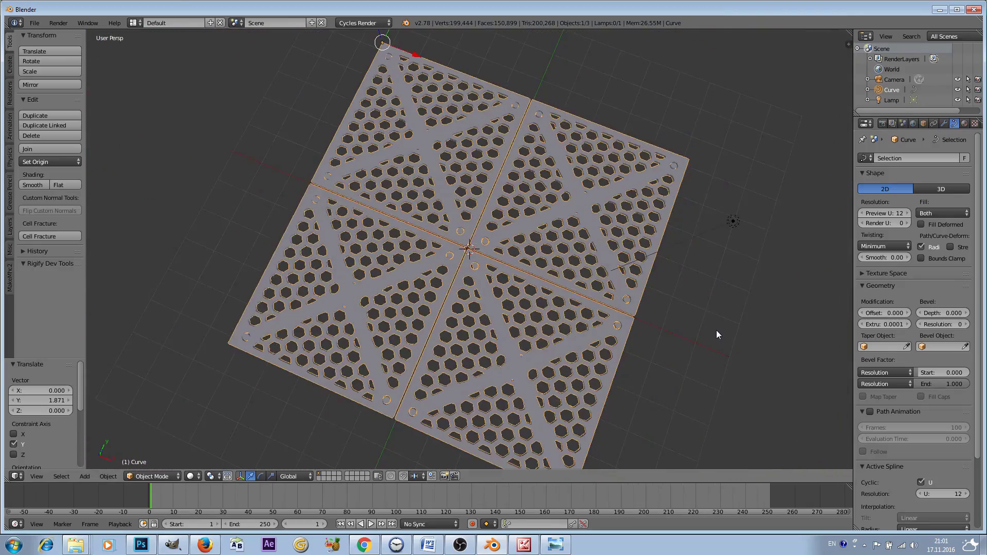
Zoom and orbit down to a low, close view of the panel's hexagonal holes.
scroll(717, 332, down, 2)
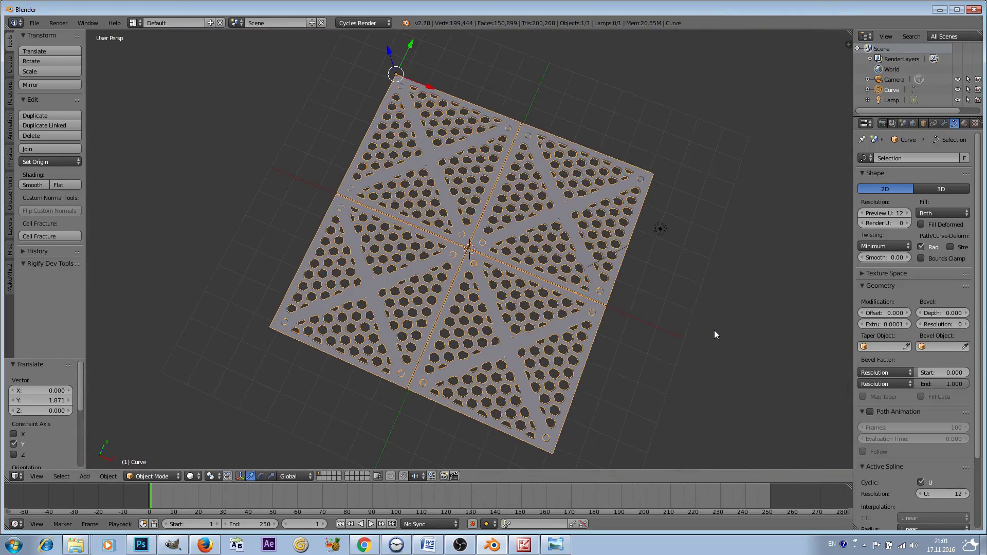
scroll(461, 277, up, 3)
middle_drag(461, 277, 482, 281)
Preview the fm_43_bm texture from Explorer in Picture Manager, then close the preview.
mouse_move(74, 548)
click(68, 495)
click(410, 77)
double_click(411, 77)
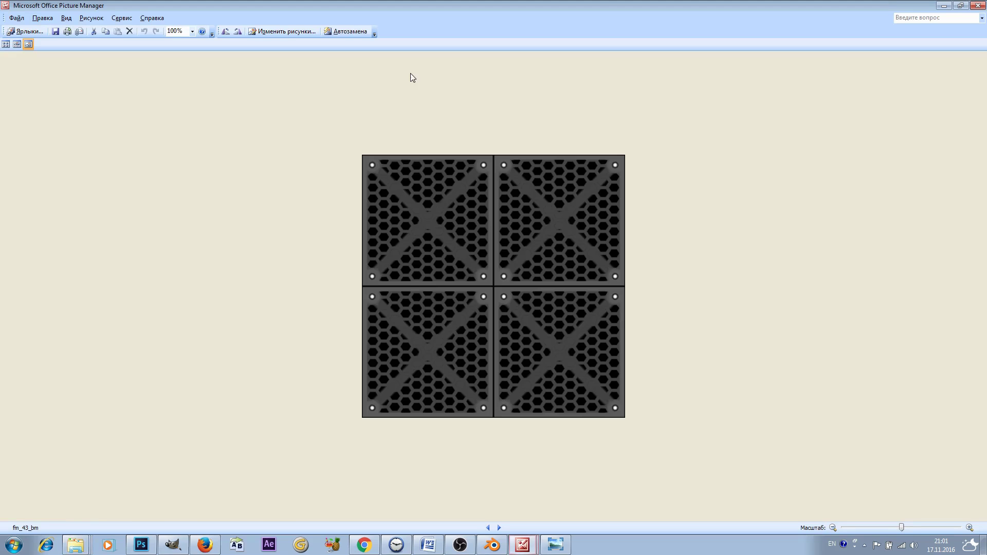
click(978, 5)
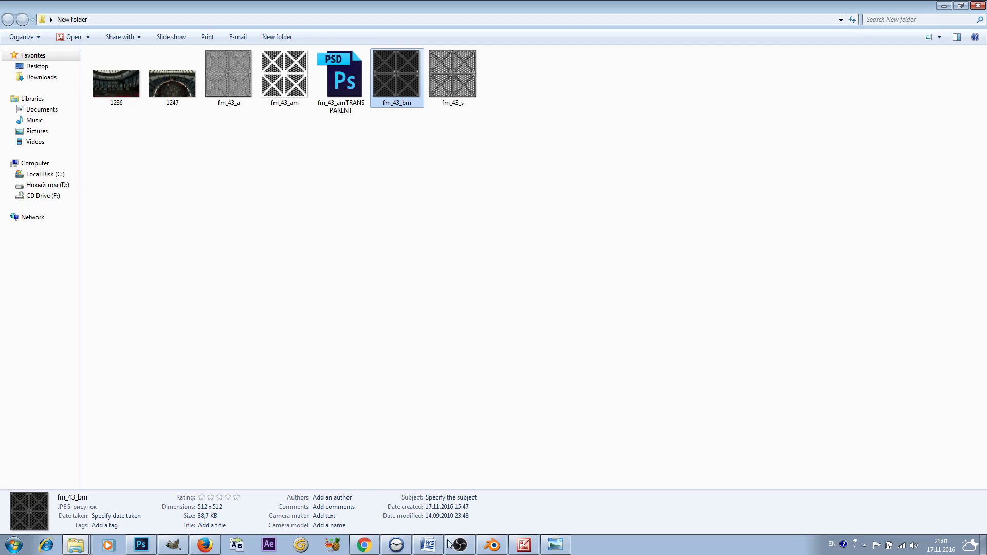
Back in Blender, orbit low across the four perforated panels and zoom out slightly.
click(492, 545)
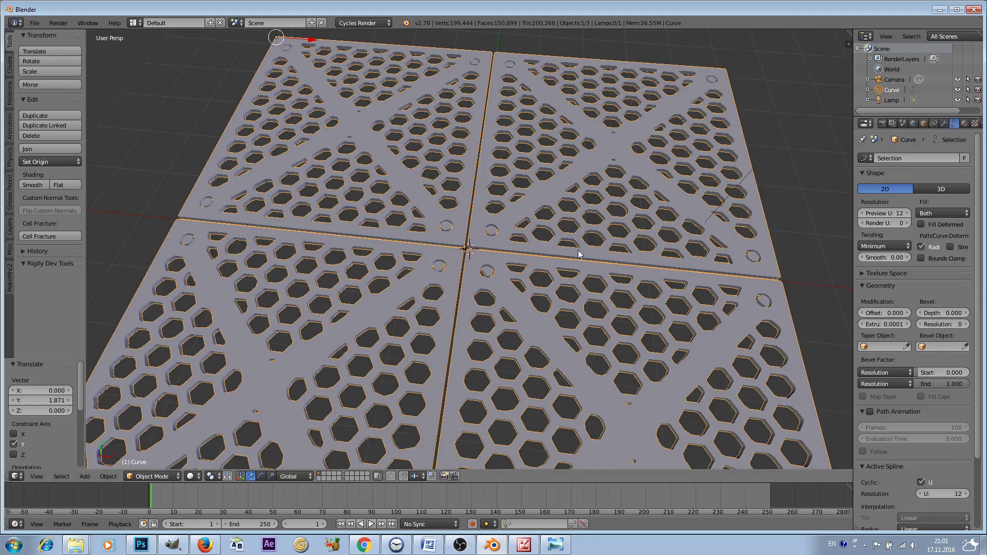
middle_drag(579, 257, 522, 246)
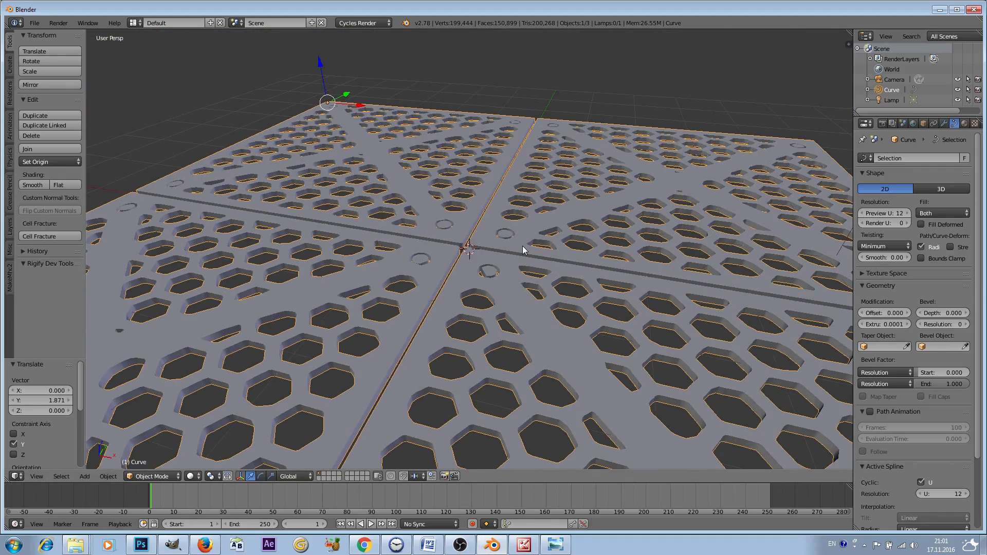
scroll(523, 250, down, 2)
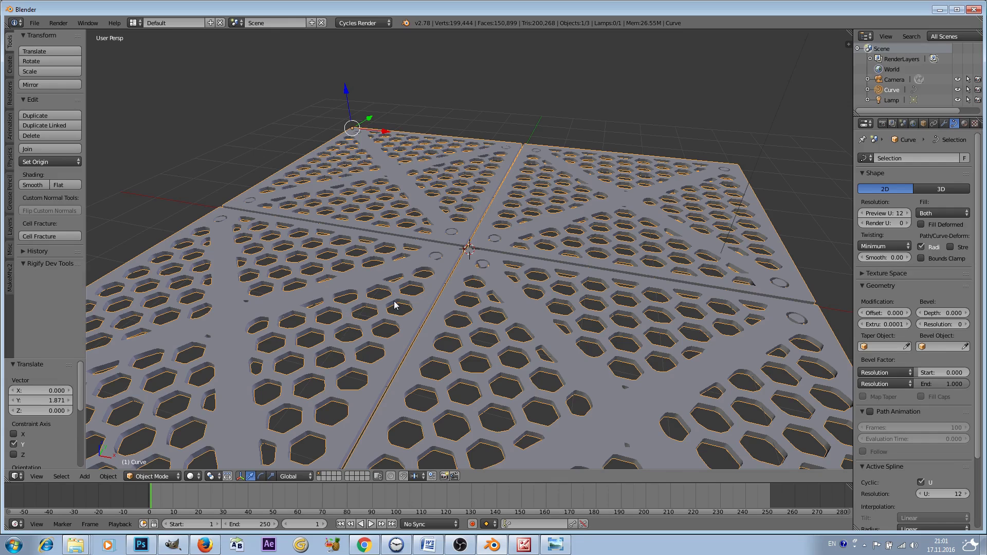
key(alt+Tab)
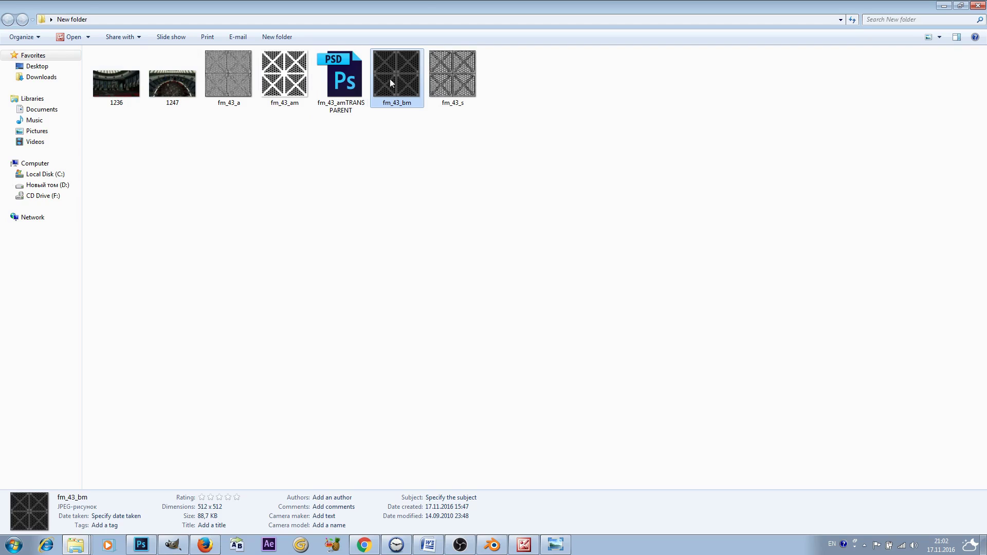
double_click(116, 83)
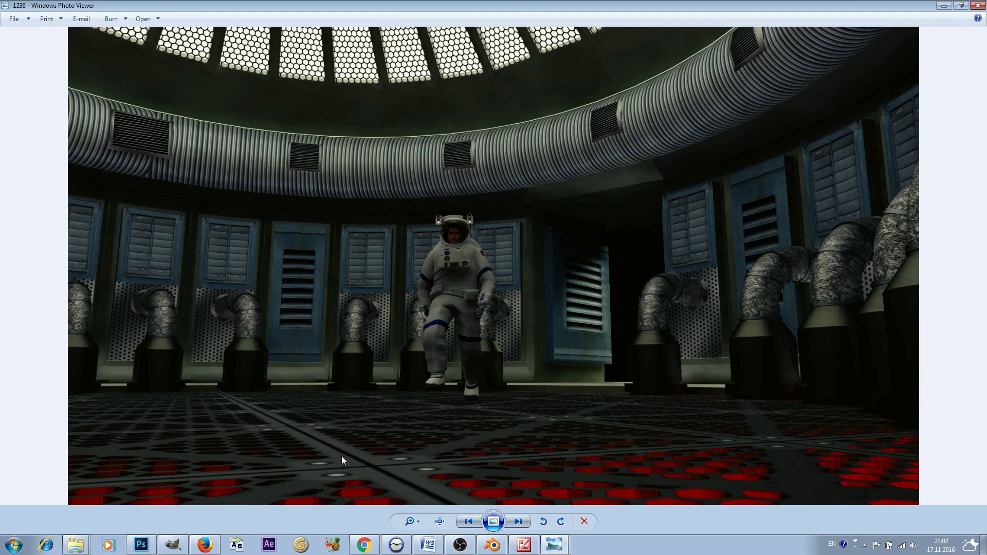
key(Right)
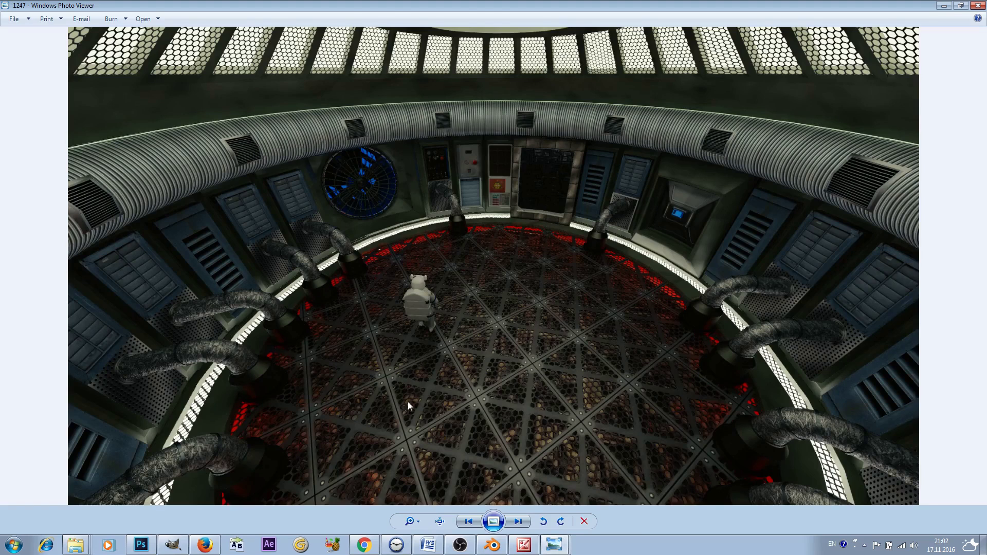
key(alt+F4)
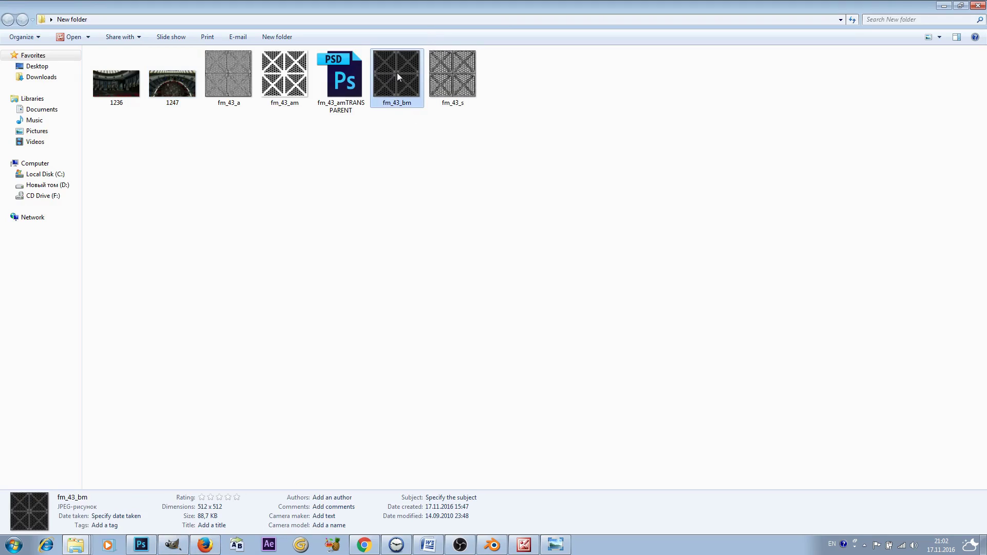
Open fm_43_bm.jpg in Photoshop, unlock it as Layer 0, and magic-wand the black hexagons.
drag(393, 82, 336, 251)
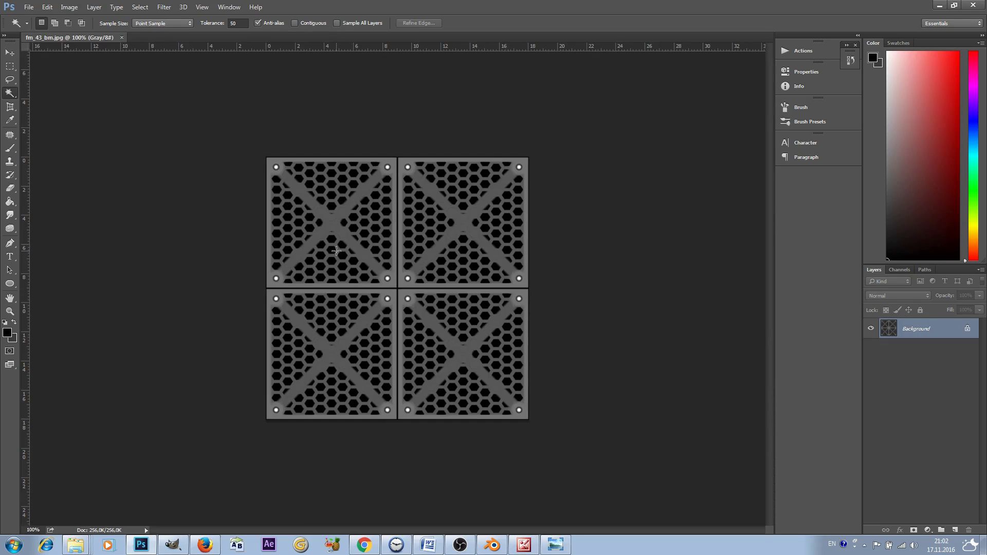
click(967, 328)
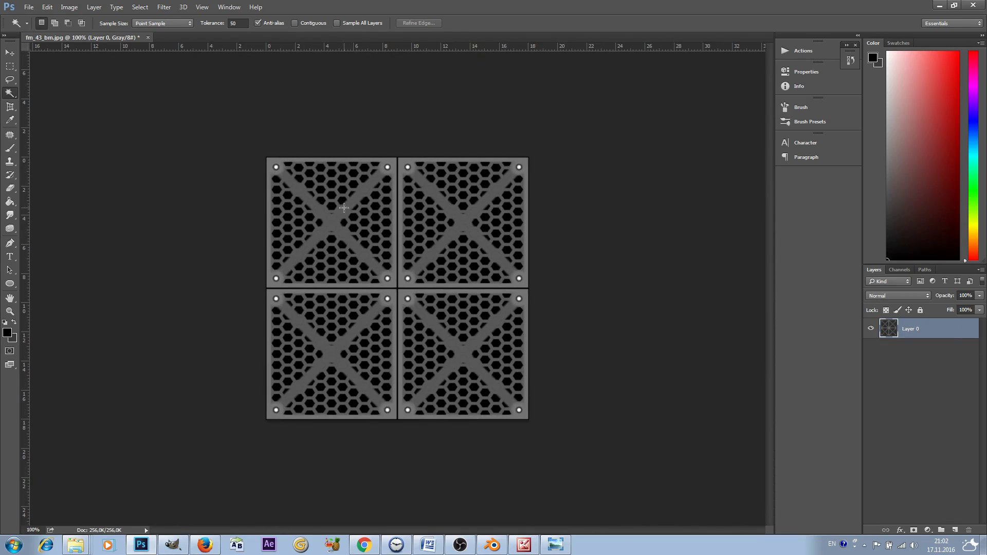
key(ctrl+plus)
key(ctrl+plus)
key(ctrl+plus)
key(ctrl+plus)
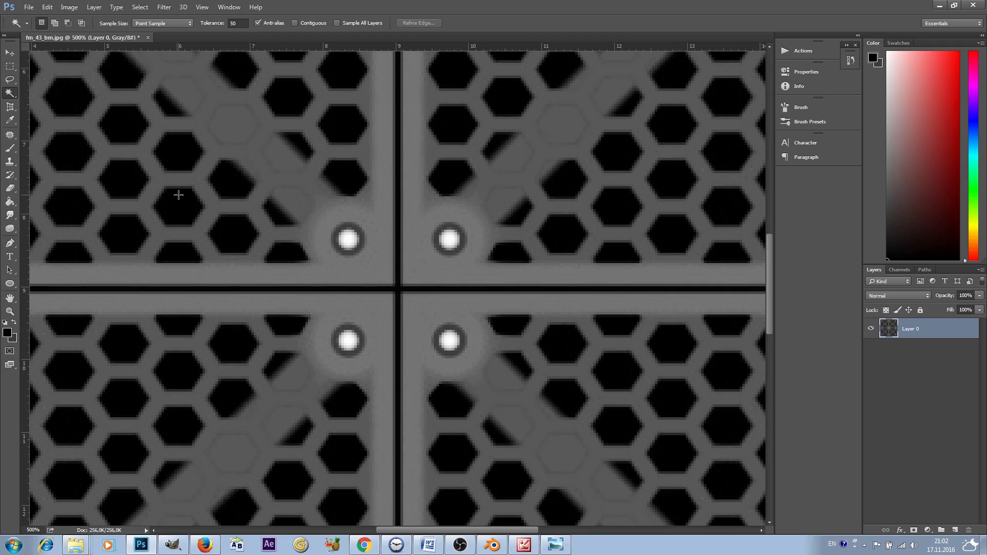
click(179, 213)
key(ctrl+minus)
key(ctrl+minus)
key(ctrl+minus)
key(ctrl+minus)
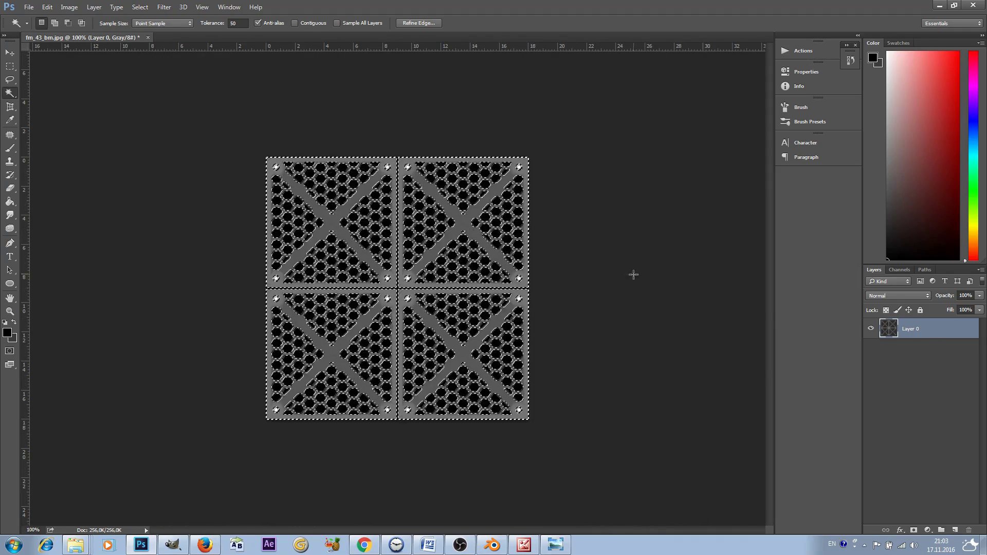
Clear the selection and raise the image resolution from 72 to 600 pixels/inch.
click(604, 249)
click(69, 6)
click(84, 81)
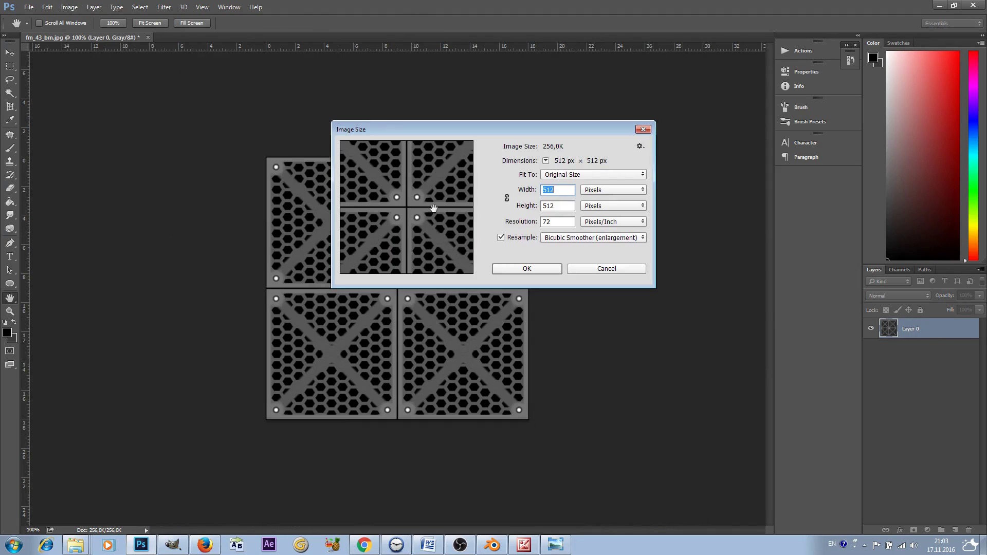
double_click(553, 222)
text(600)
click(533, 270)
key(w)
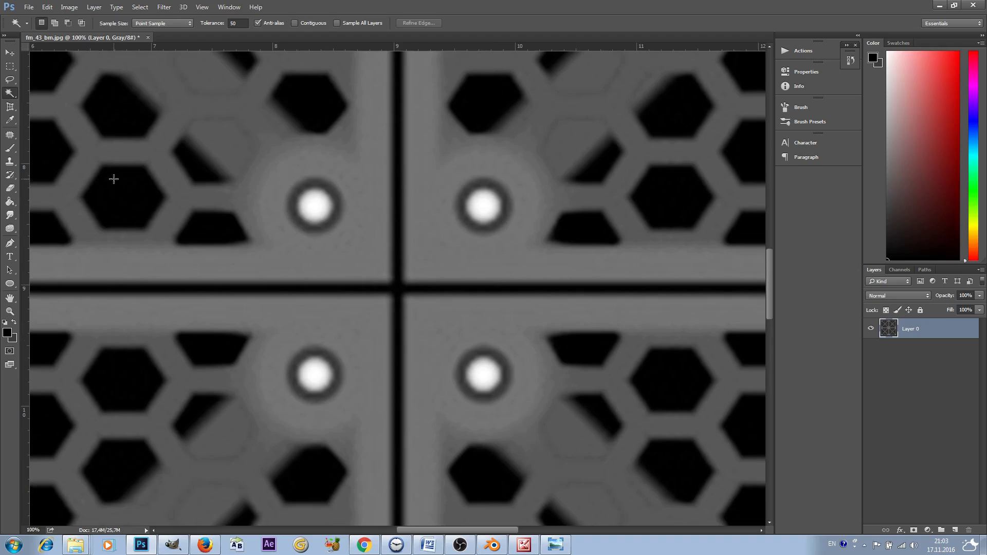
right_click(9, 94)
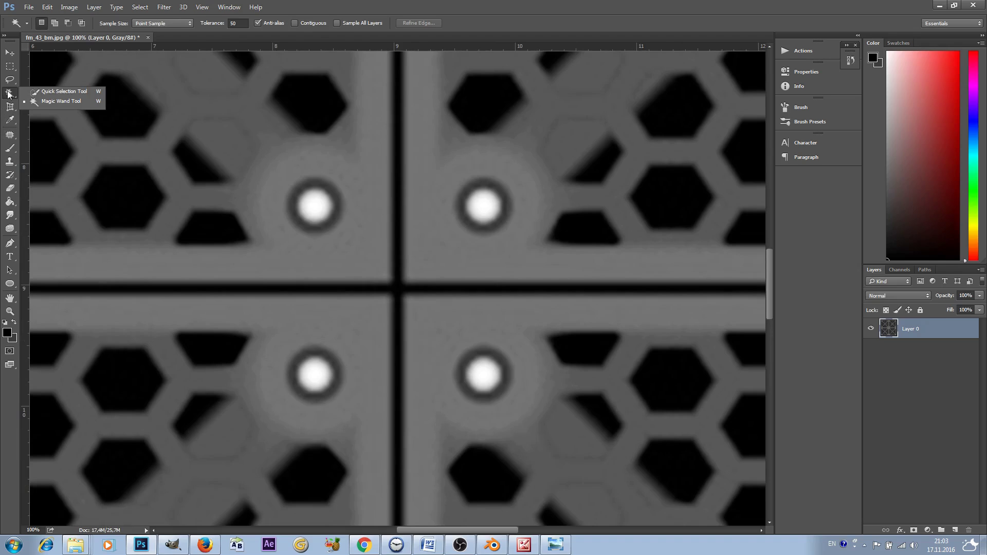
Magic-wand the black holes and seams, delete them to transparency, and zoom out.
click(49, 102)
click(110, 183)
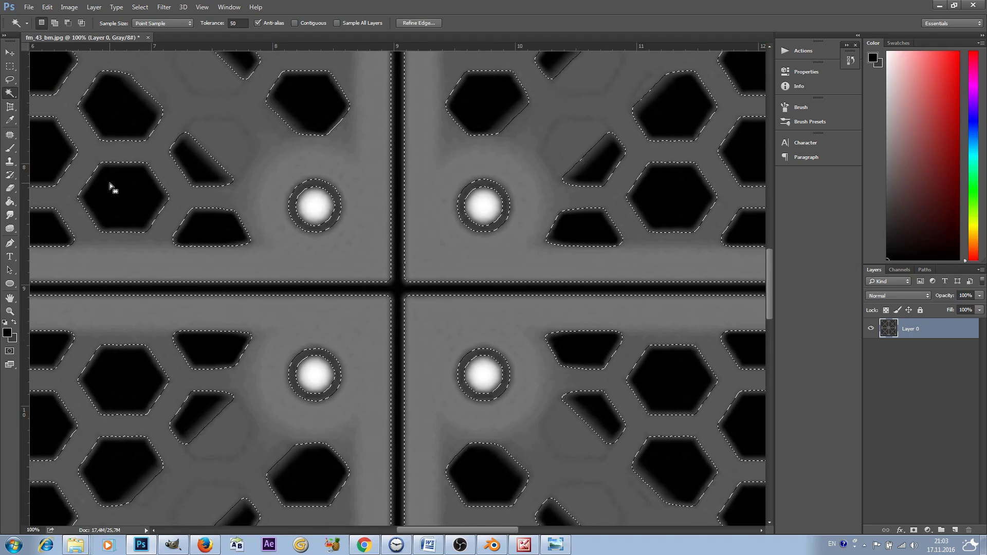
key(Delete)
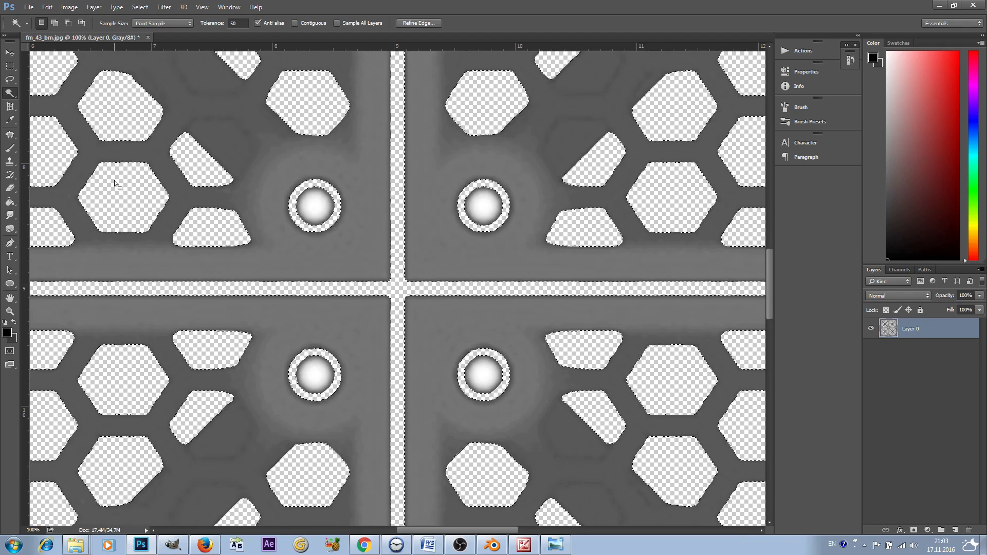
key(ctrl+minus)
key(ctrl+minus)
key(ctrl+minus)
key(ctrl+minus)
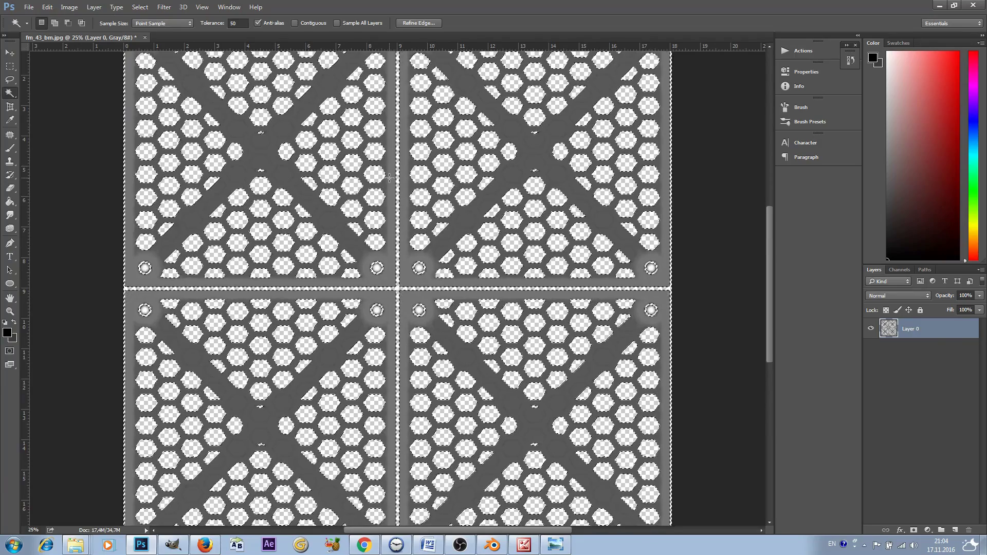
Add a black Color Overlay (brightness 0) to Layer 0, then deselect.
click(94, 7)
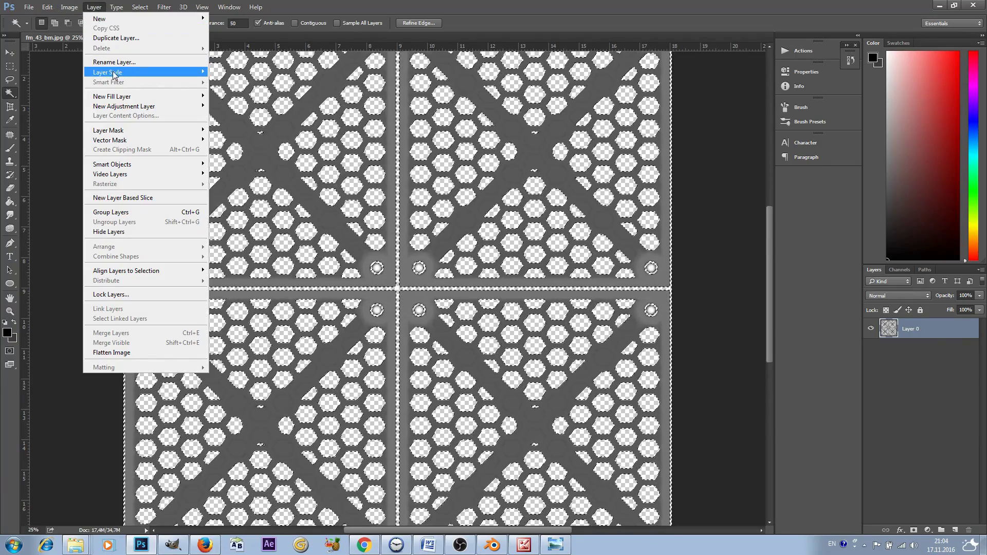
mouse_move(126, 72)
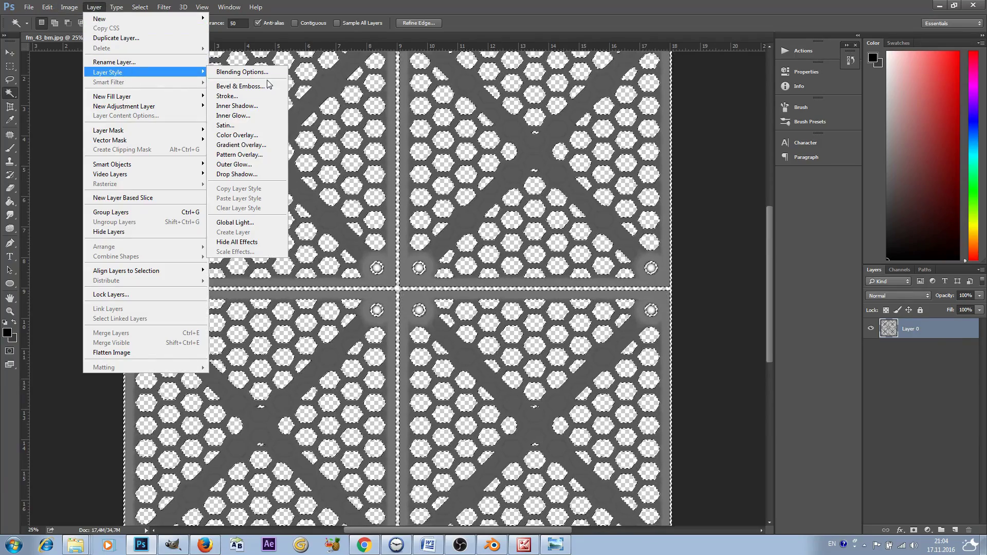
click(236, 135)
click(837, 172)
text(0)
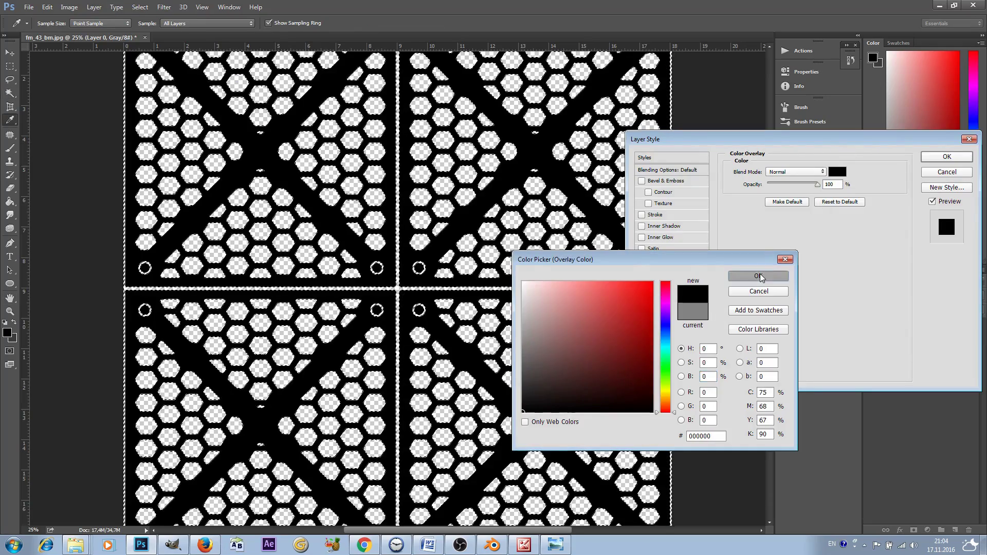
click(759, 276)
click(947, 157)
key(w)
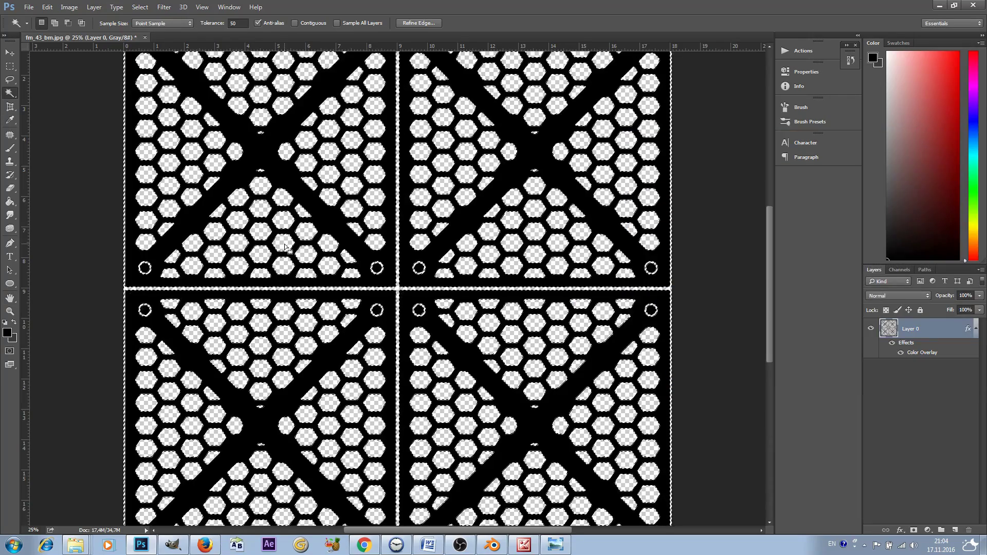
key(ctrl+d)
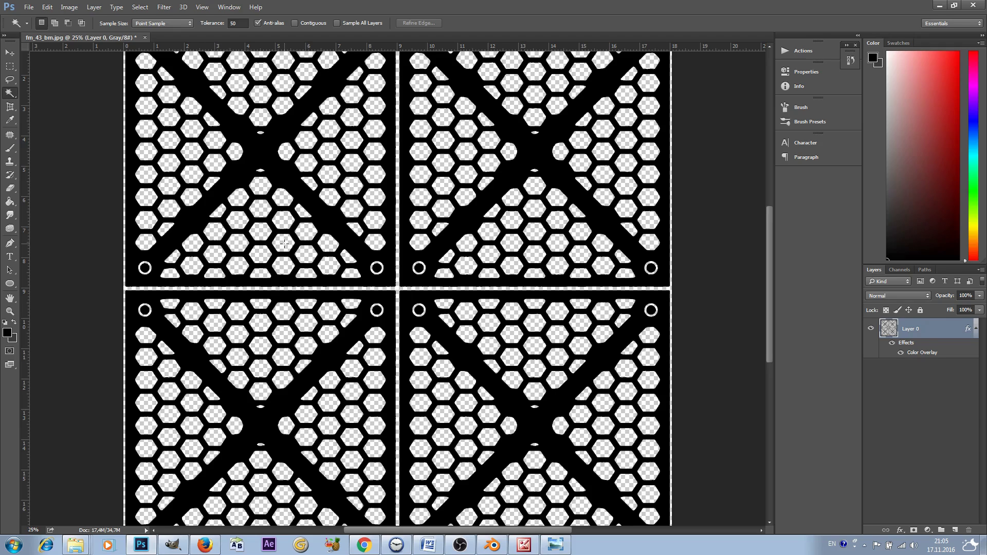
Save As 'BLACK GRID' in PNG format, with the Desktop as destination.
click(28, 7)
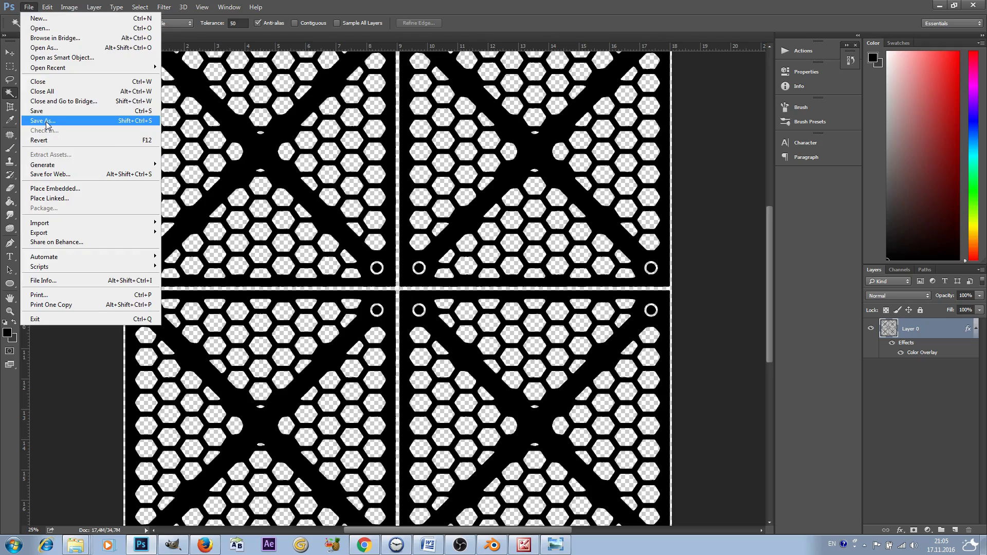
click(46, 123)
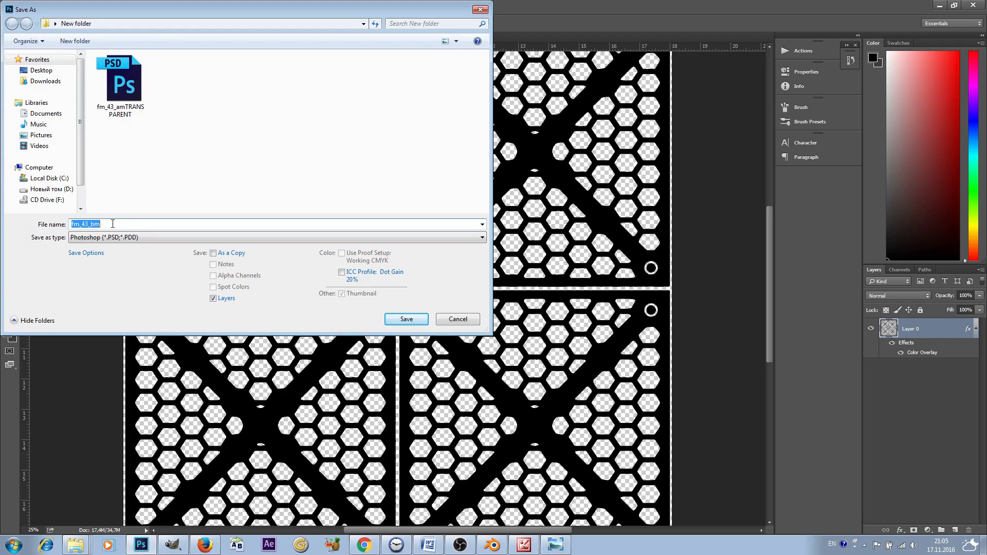
key(BackSpace)
text(BLACK GRID)
click(98, 238)
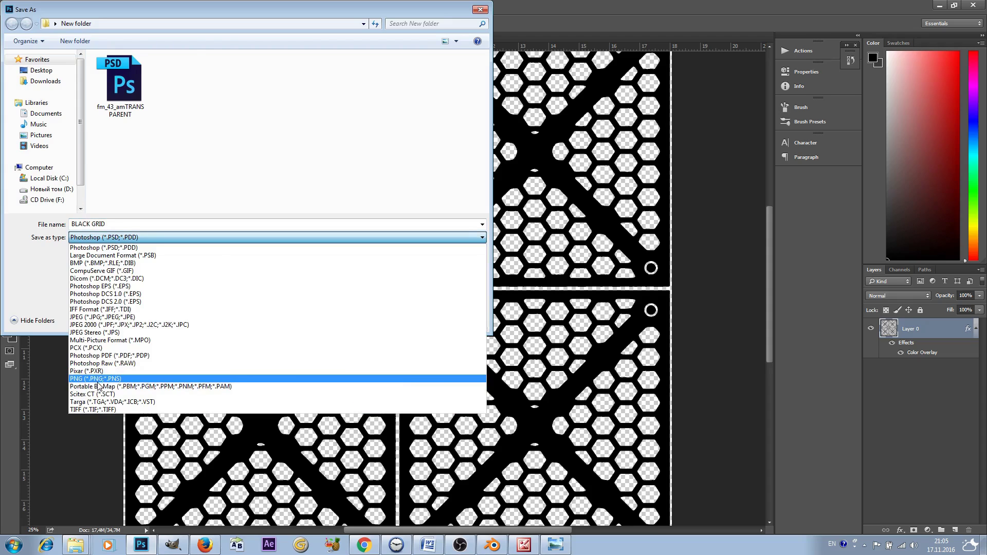
click(97, 382)
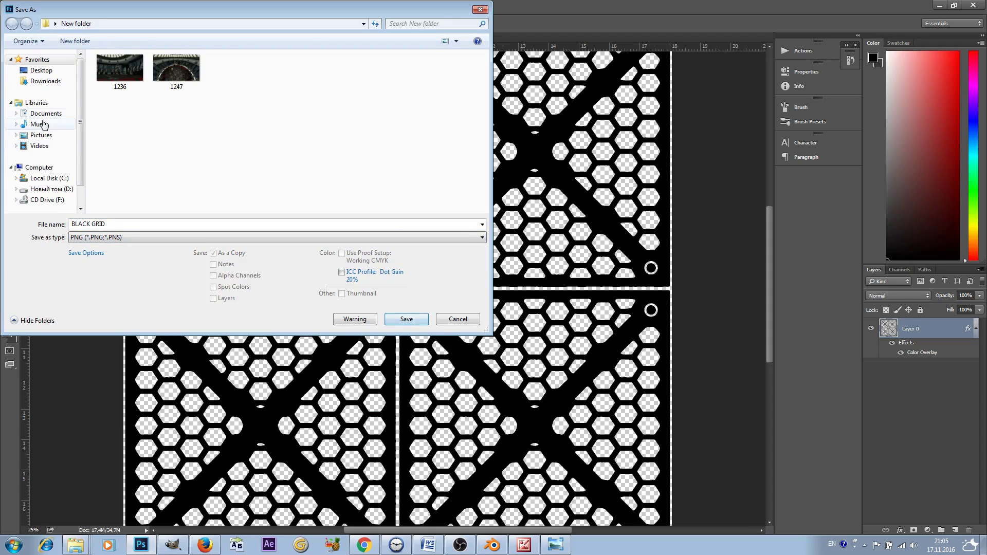
click(41, 70)
Open BLACK GRID.png from the Desktop folder in GIMP.
right_click(336, 169)
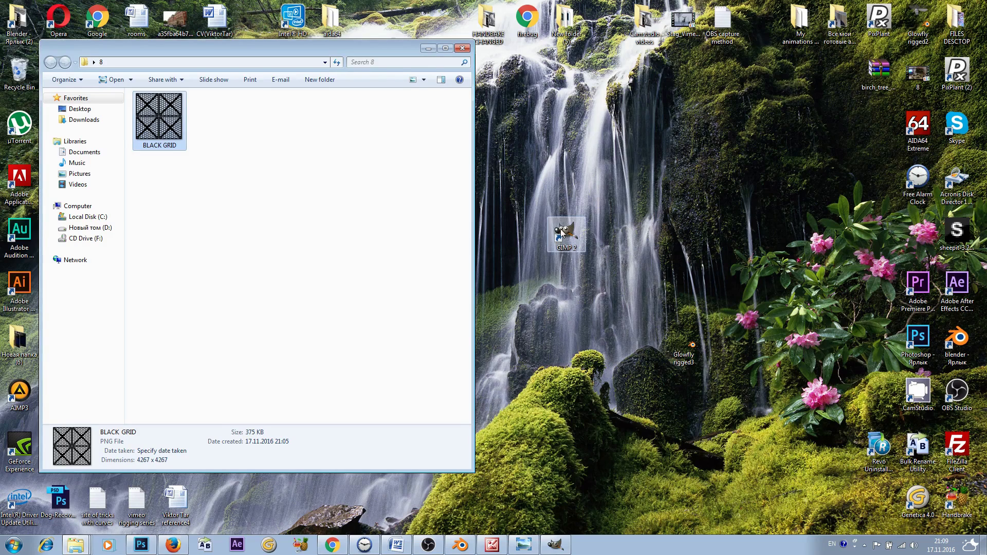
click(569, 234)
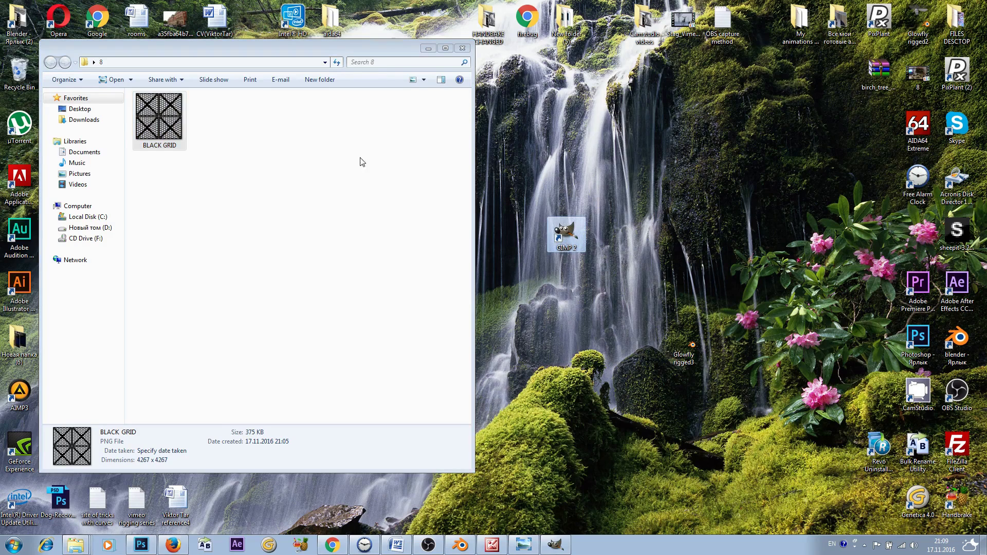
drag(159, 118, 464, 249)
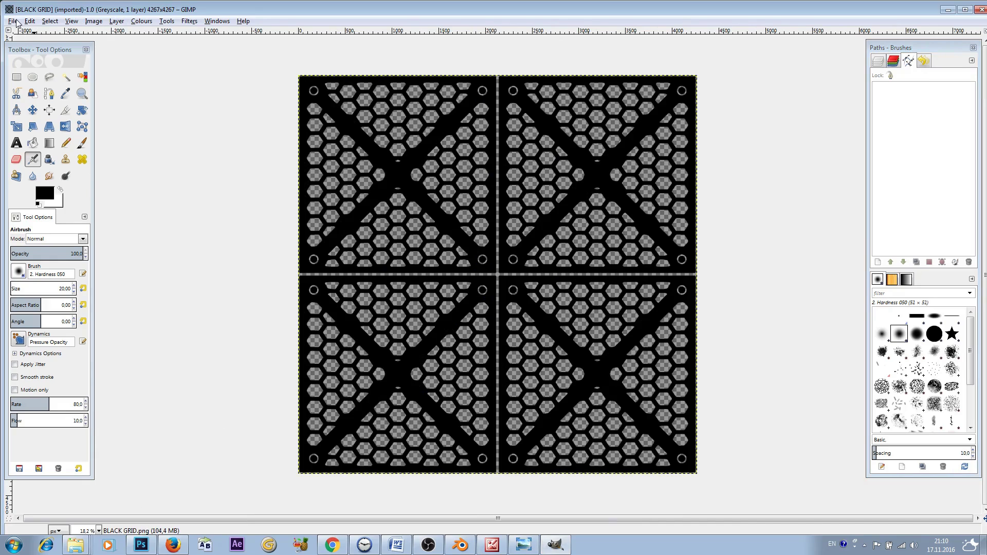
Use Select by Colour (threshold 15) to select the hexagon holes and bolt rings.
click(83, 78)
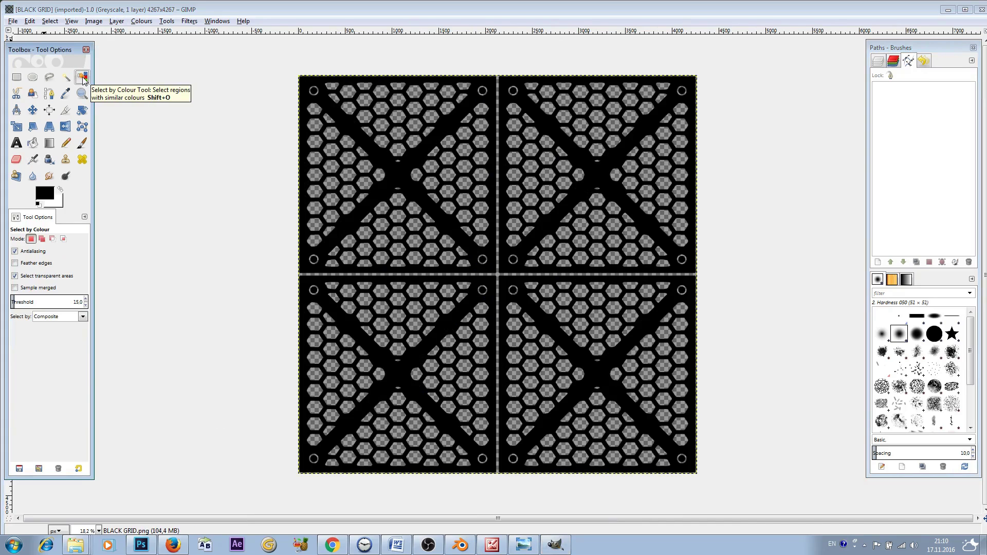
click(398, 173)
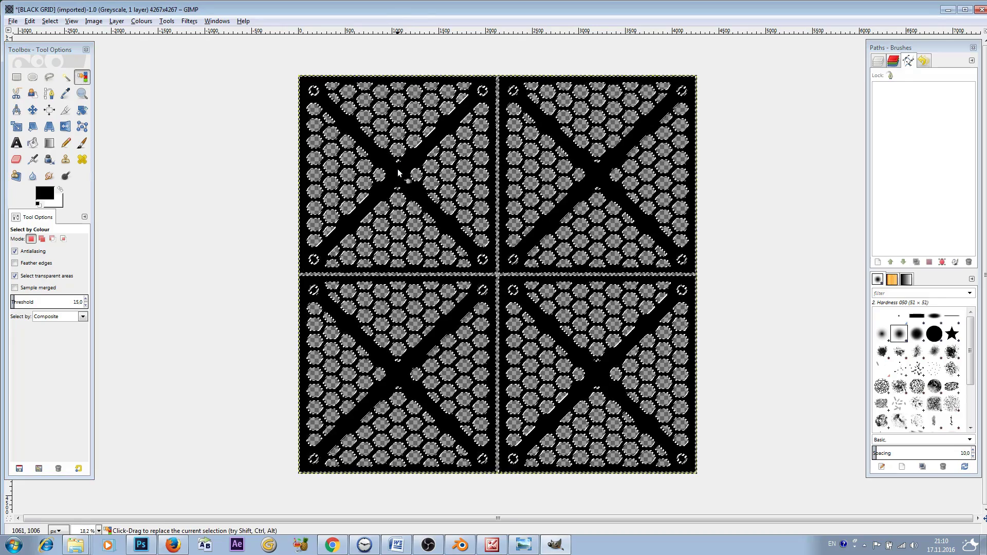
click(50, 20)
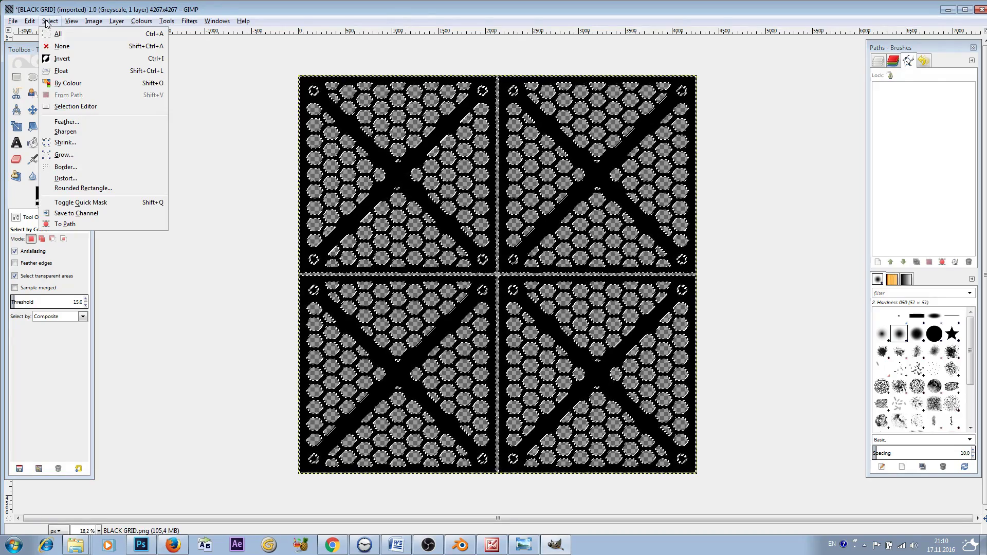
Convert the hole selection into a Selection path and choose Export Path for it.
click(65, 225)
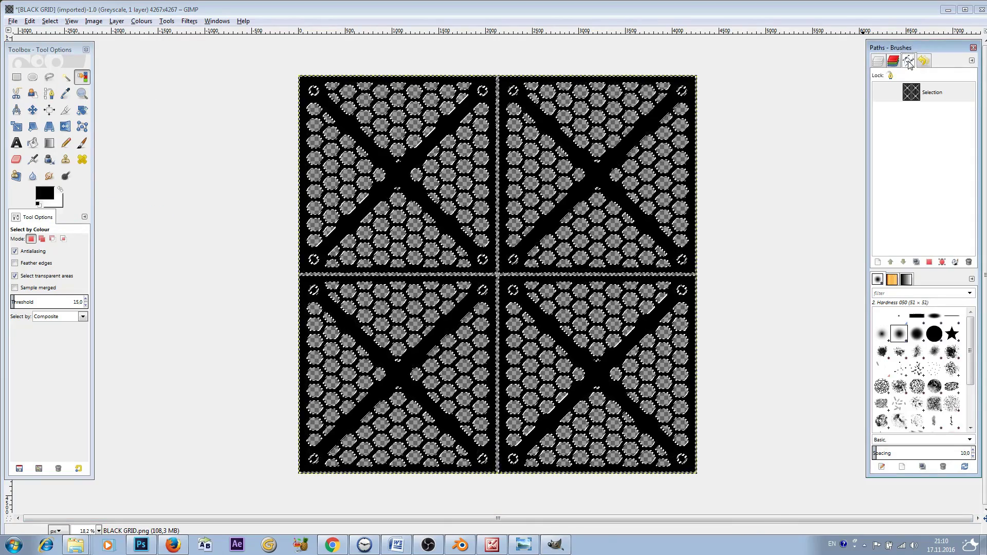
click(926, 96)
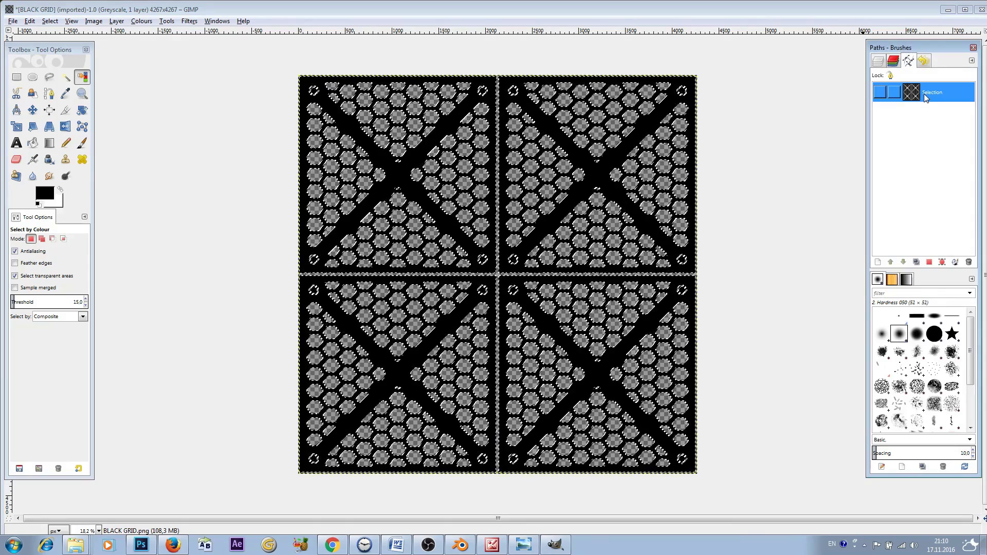
right_click(925, 96)
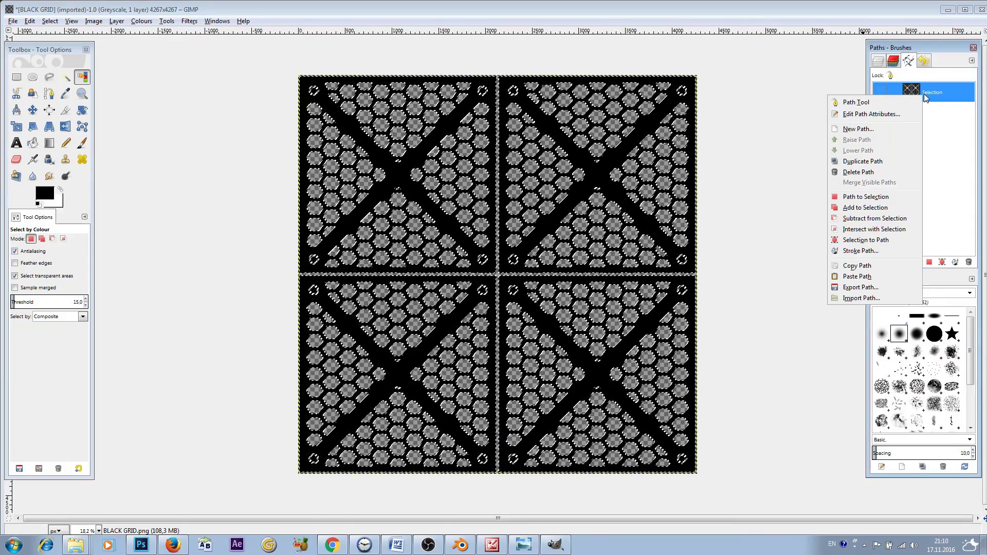
click(884, 290)
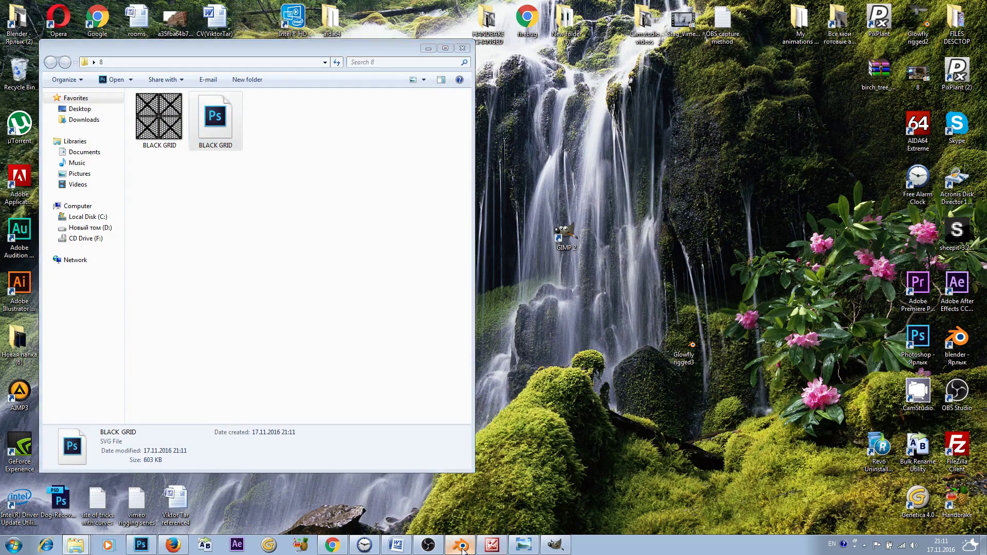
Bring Blender back to the front from the taskbar.
click(462, 546)
Delete the plane and switch the viewport to top view.
key(x)
click(492, 174)
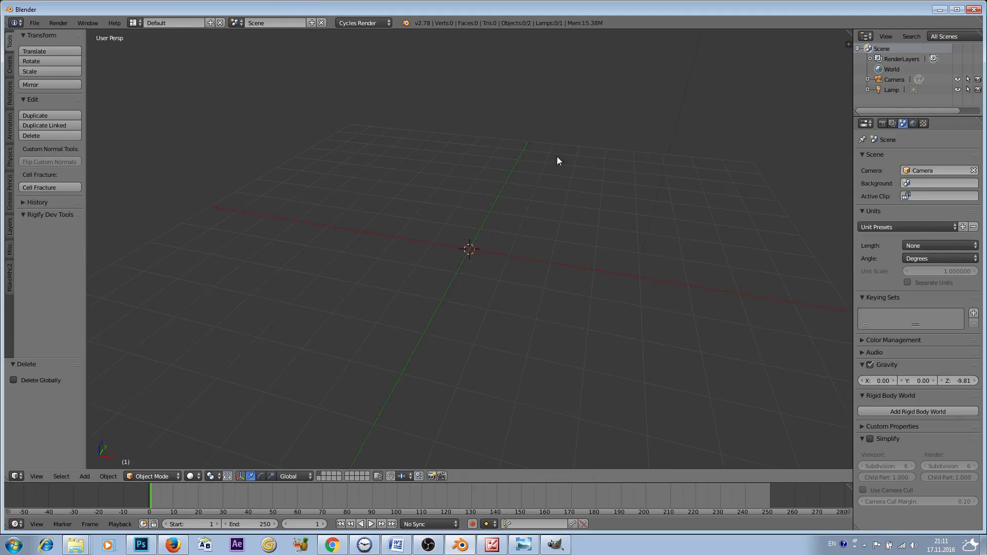
key(q)
click(490, 140)
Check in User Preferences that the SVG import add-on is enabled.
click(34, 23)
mouse_move(58, 208)
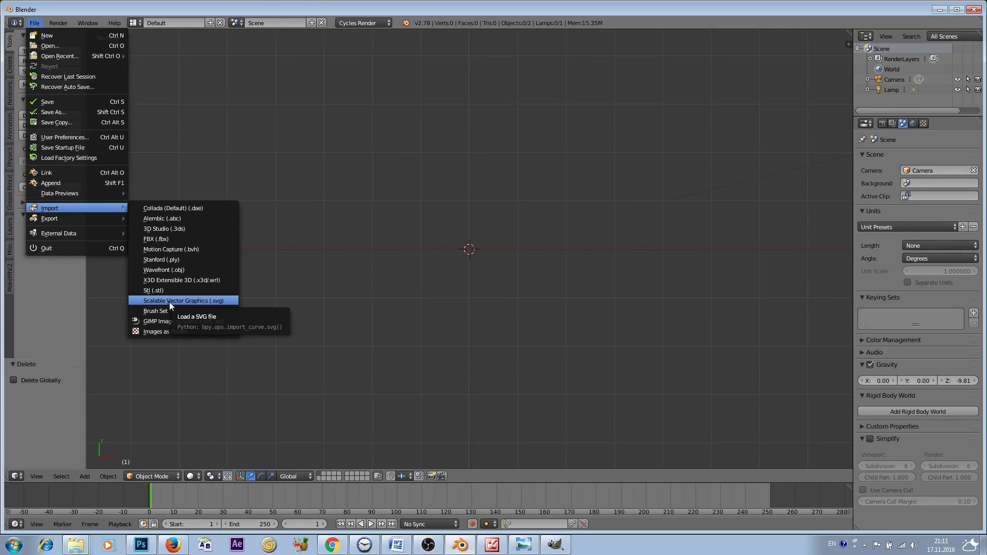
click(35, 23)
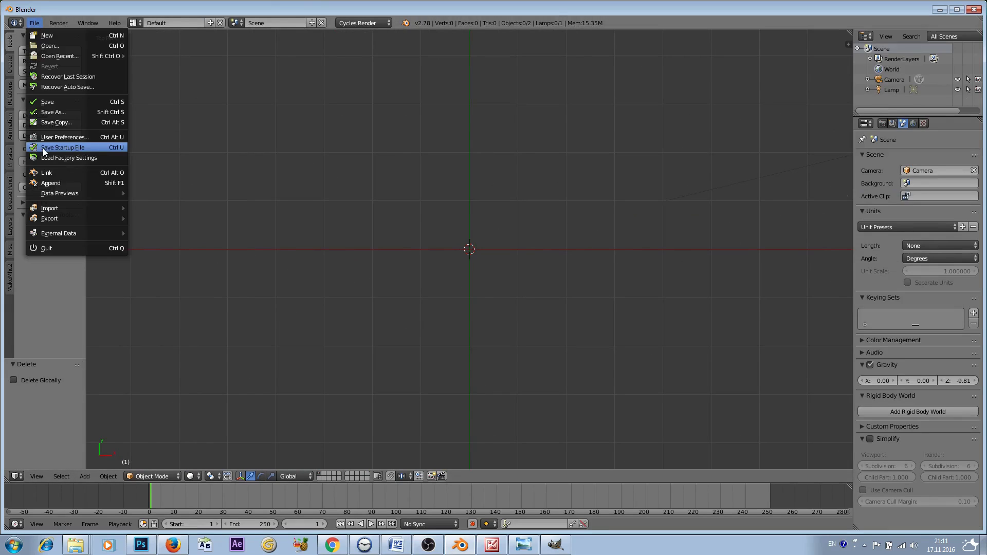
click(54, 137)
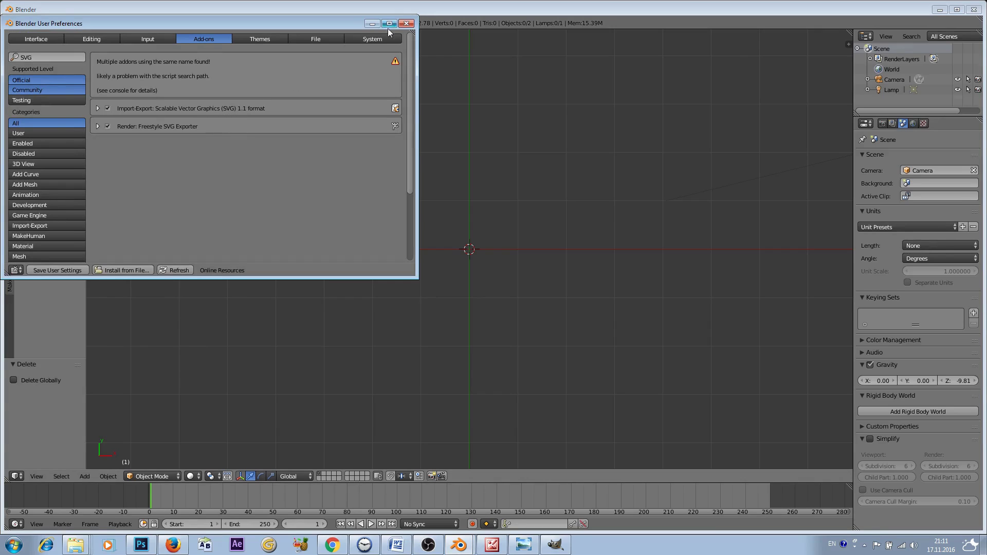
click(406, 24)
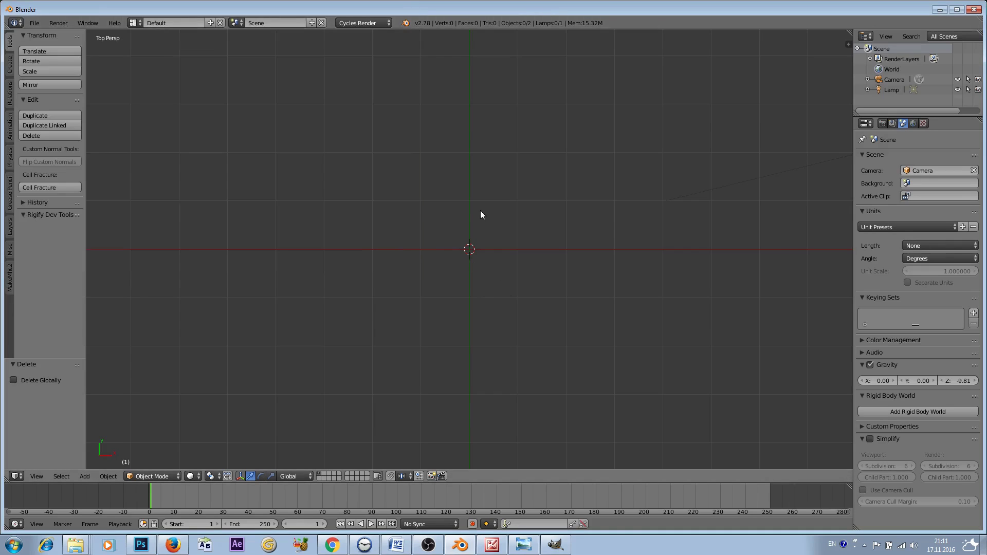
Open the Scalable Vector Graphics (.svg) import browser from File > Import.
click(34, 23)
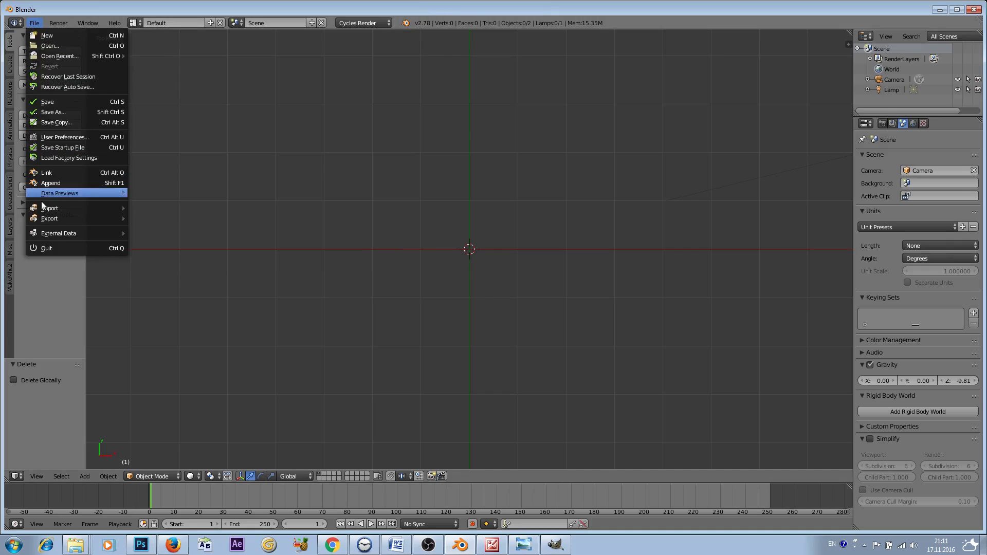
mouse_move(46, 208)
click(189, 300)
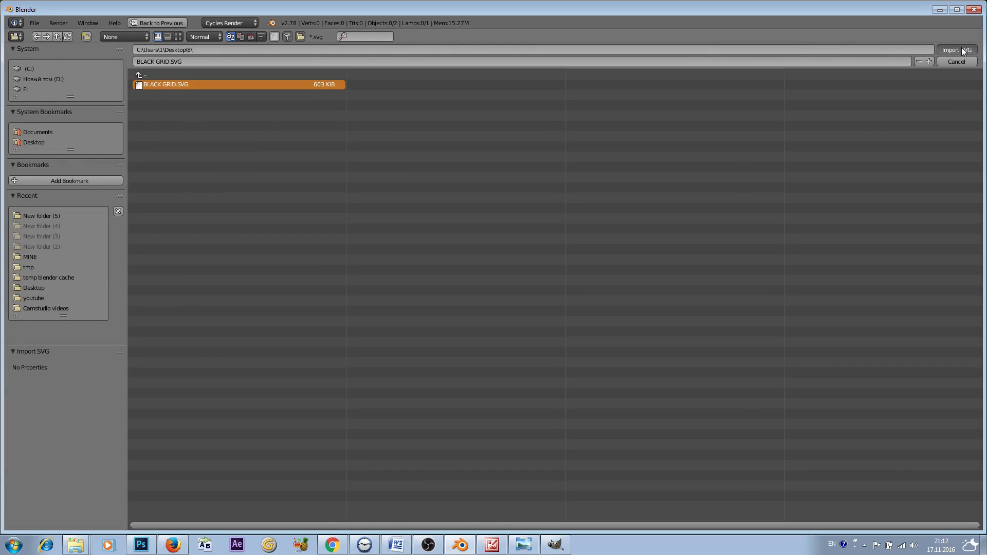
Import BLACK GRID.SVG as a curve and zoom out to see the four tiles.
click(958, 50)
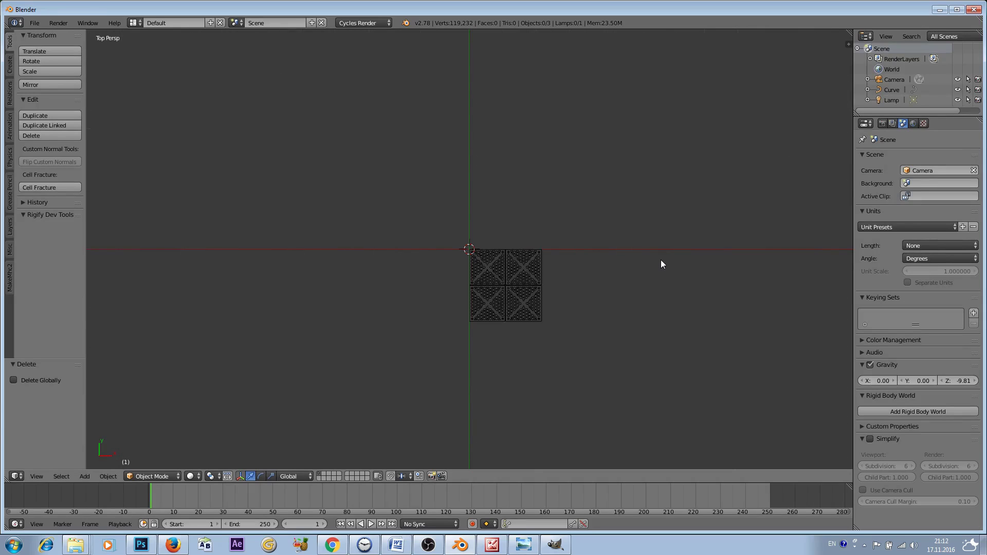
scroll(672, 271, down, 10)
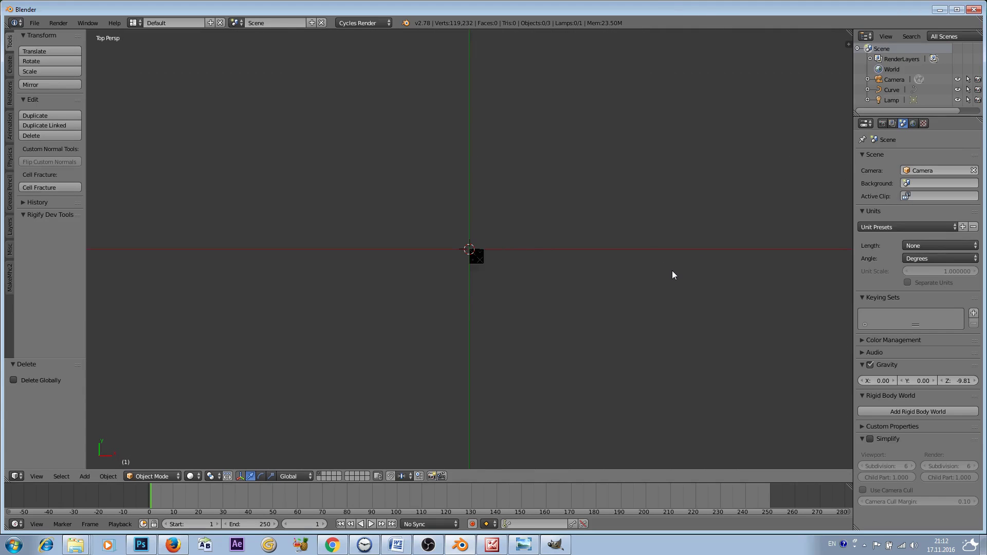
scroll(673, 276, down, 4)
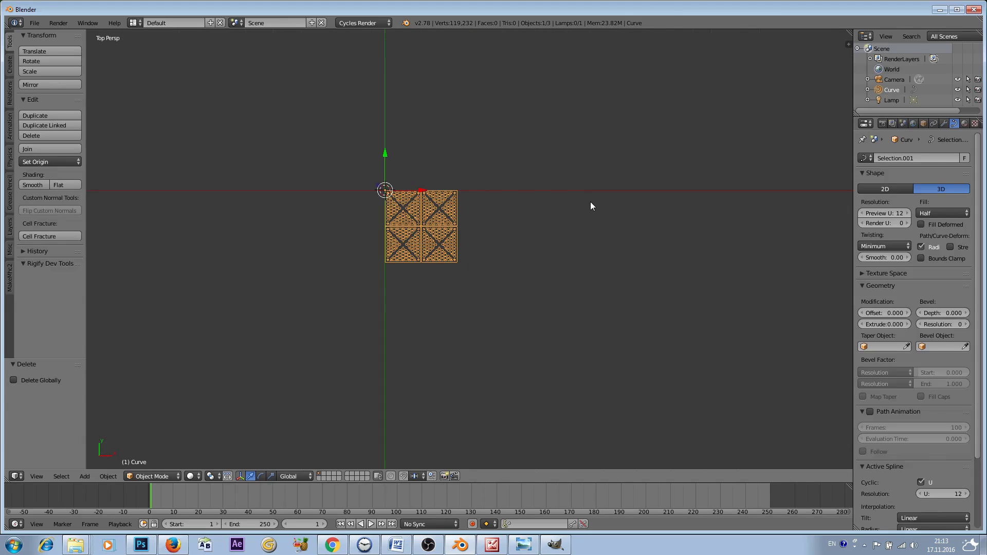
scroll(541, 182, down, 6)
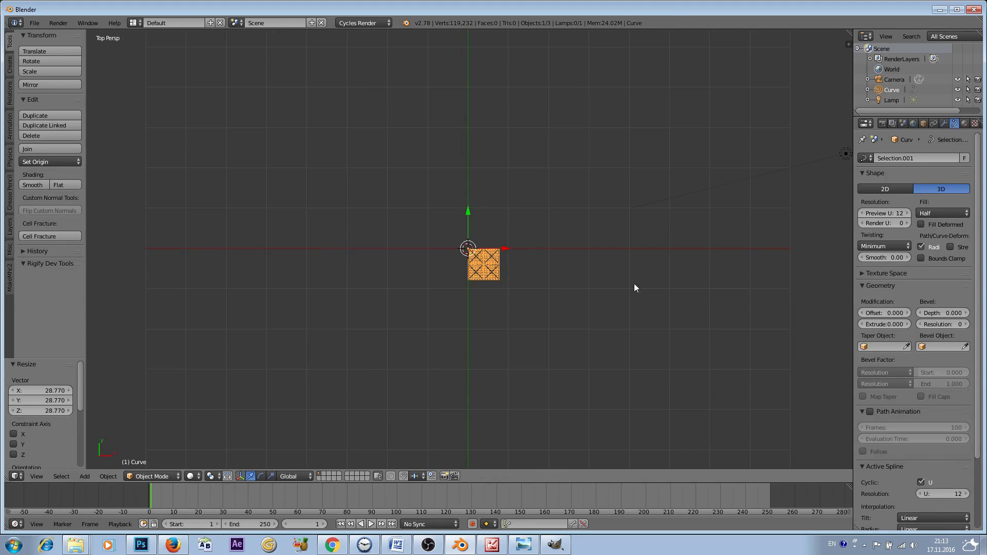
Scale the grid curve up, move it up-left, and adjust its fill mode.
key(s)
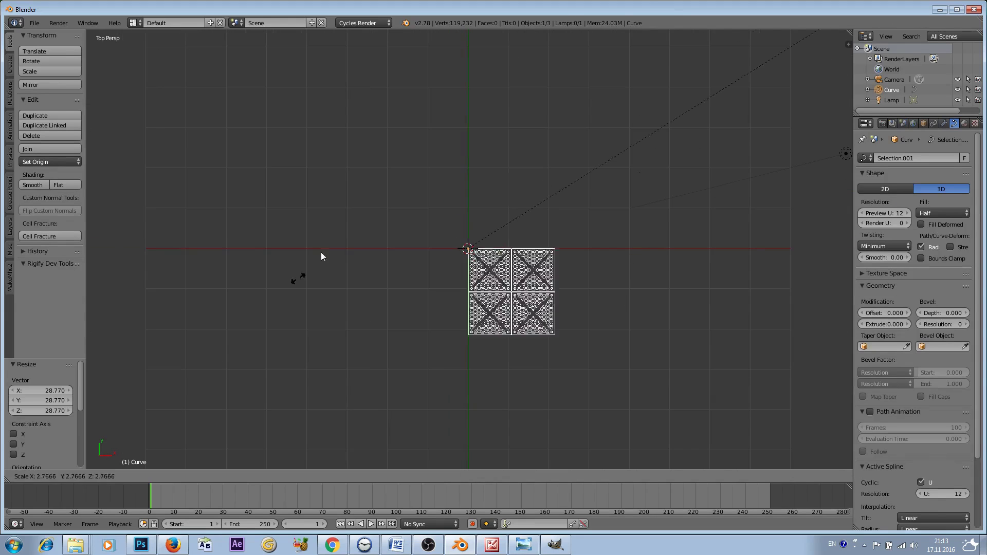
key(g)
click(651, 268)
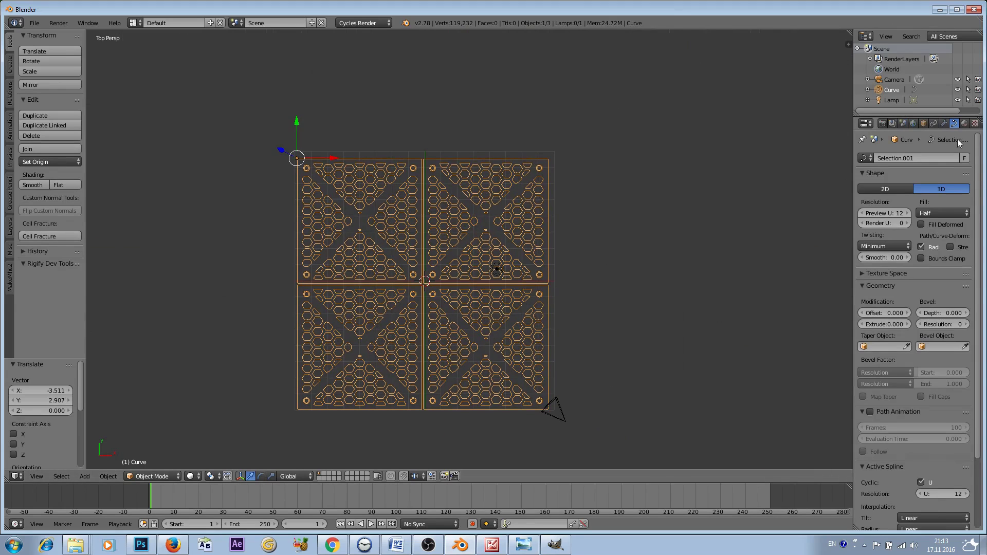
click(883, 189)
click(931, 214)
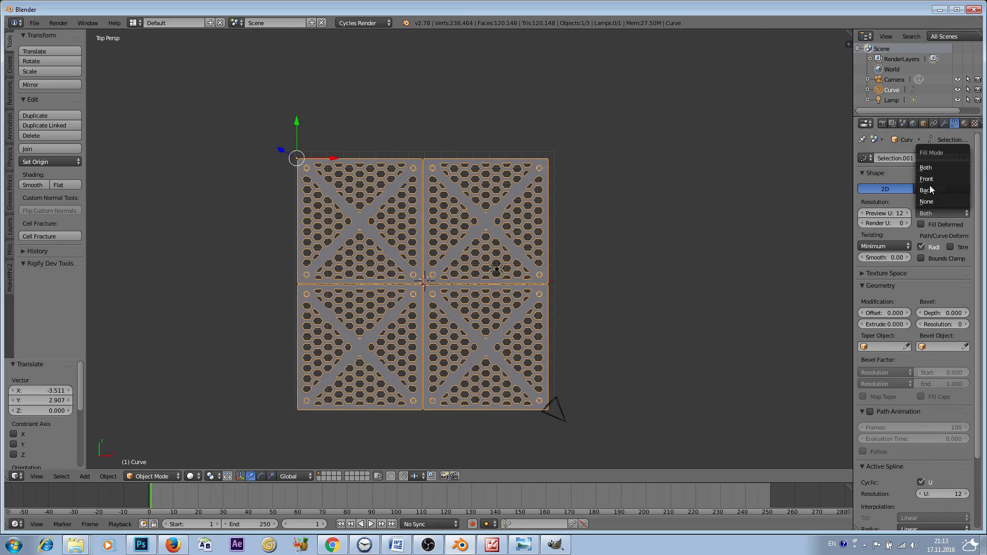
middle_drag(633, 329, 620, 215)
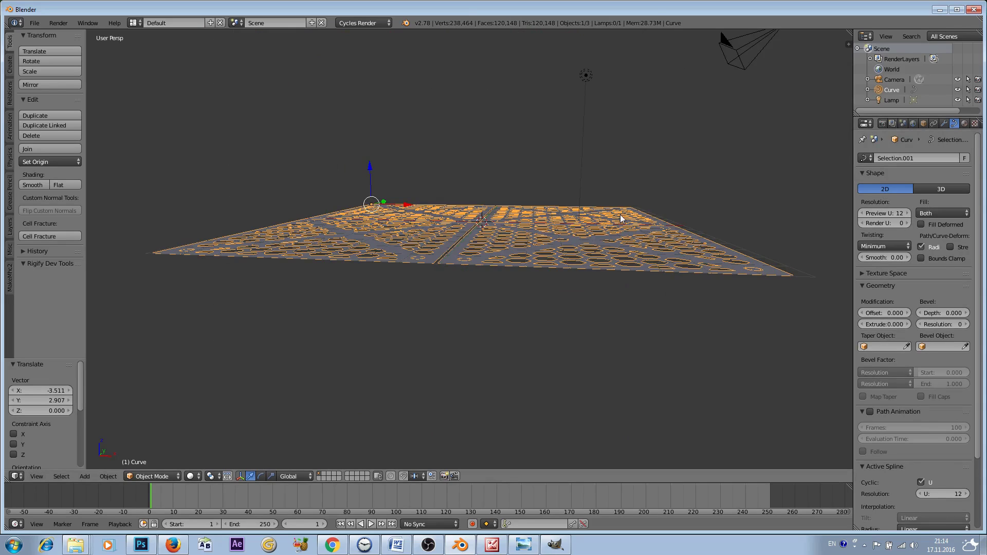
Set the curve's extrusion to 0.0001 and inspect the thickened panel from the camera view.
click(879, 326)
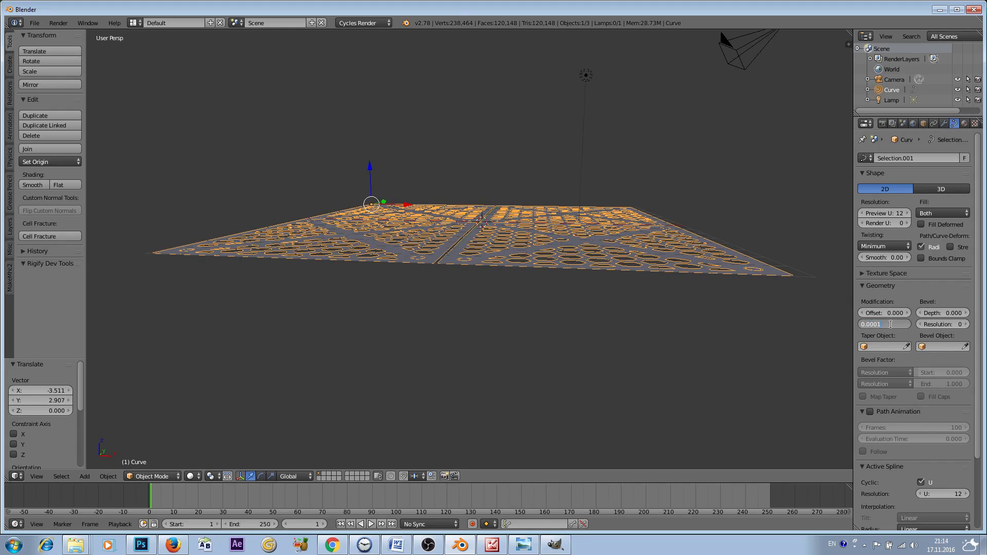
key(Return)
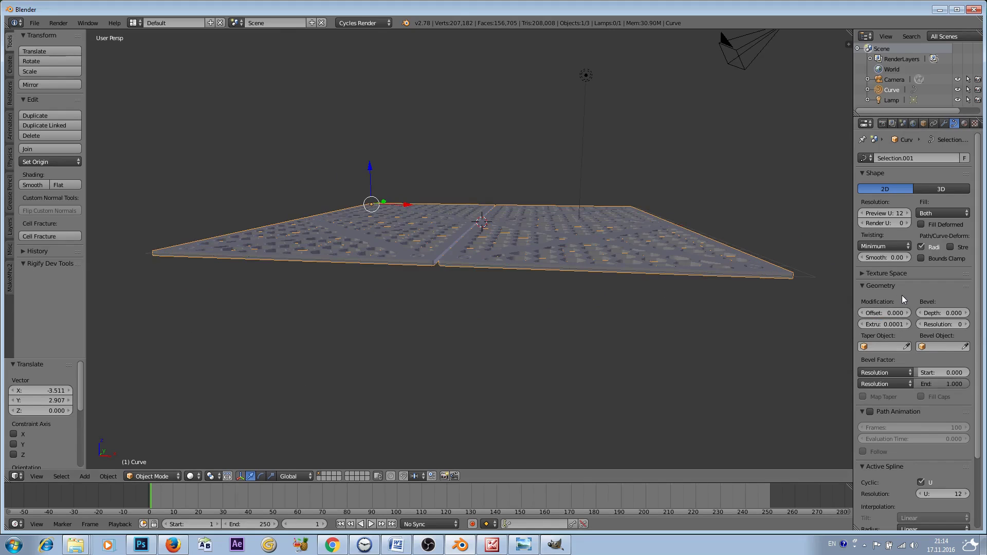
scroll(431, 238, up, 3)
middle_drag(431, 239, 431, 218)
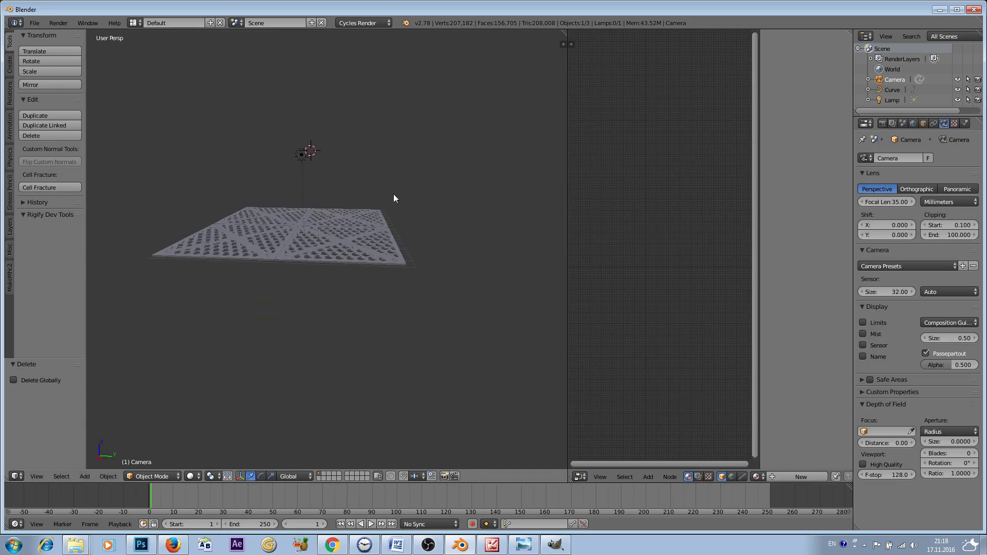
middle_drag(393, 193, 257, 188)
scroll(346, 197, down, 2)
key(KP_0)
key(shift+a)
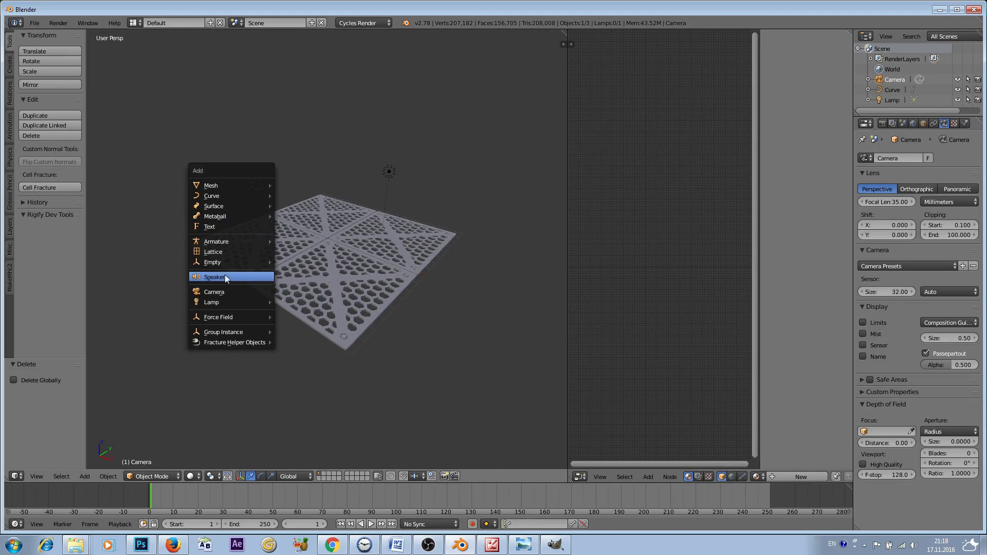
Add a Sun lamp with strength 10 and rotate its direction.
mouse_move(231, 302)
click(300, 312)
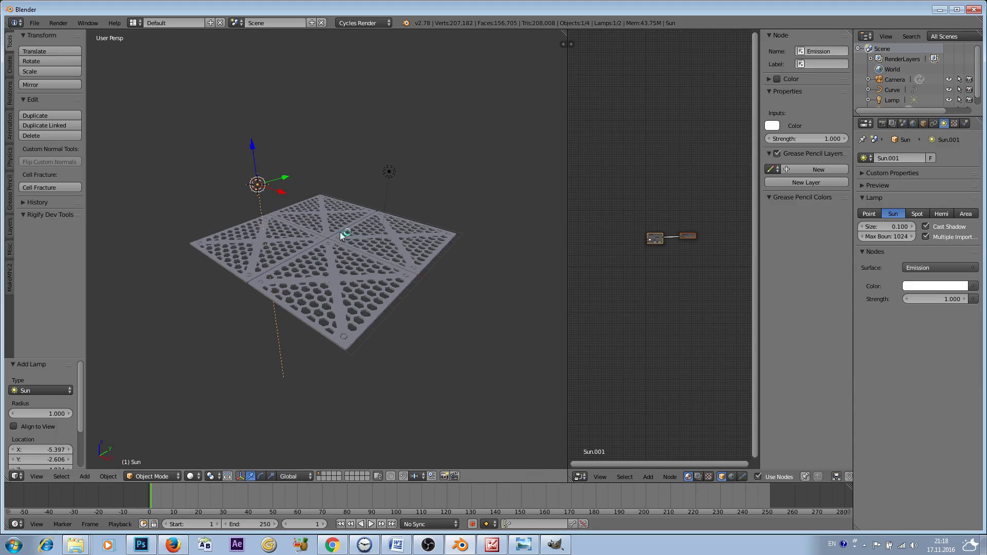
click(927, 299)
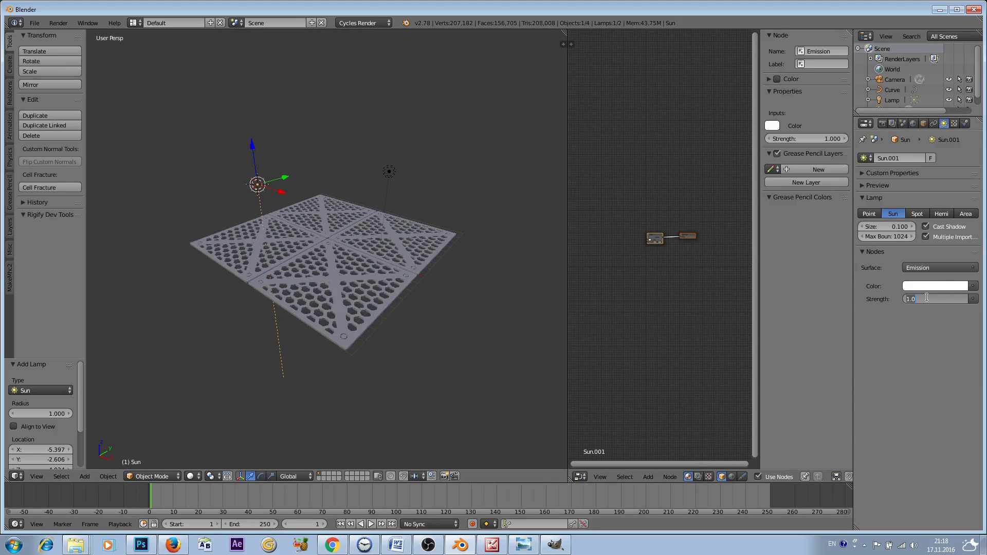
text(10)
key(Return)
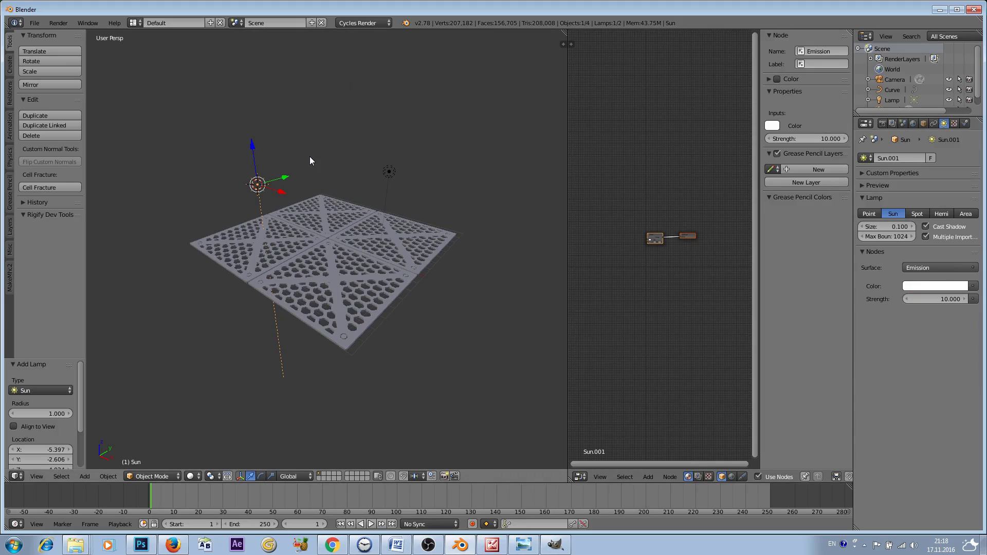
middle_drag(310, 160, 325, 243)
key(r)
click(295, 116)
Give the panel a new material using a Glossy BSDF shader.
right_click(326, 243)
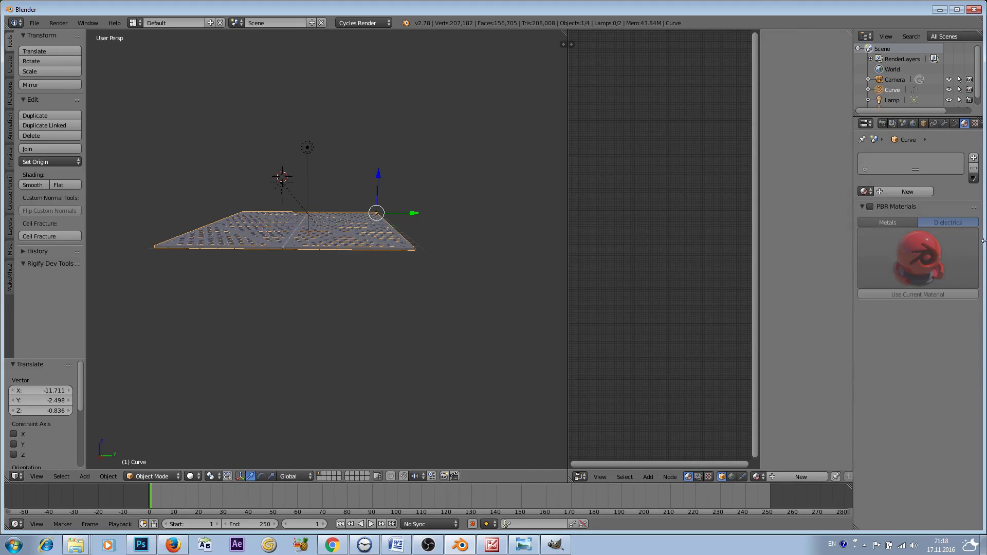
click(899, 190)
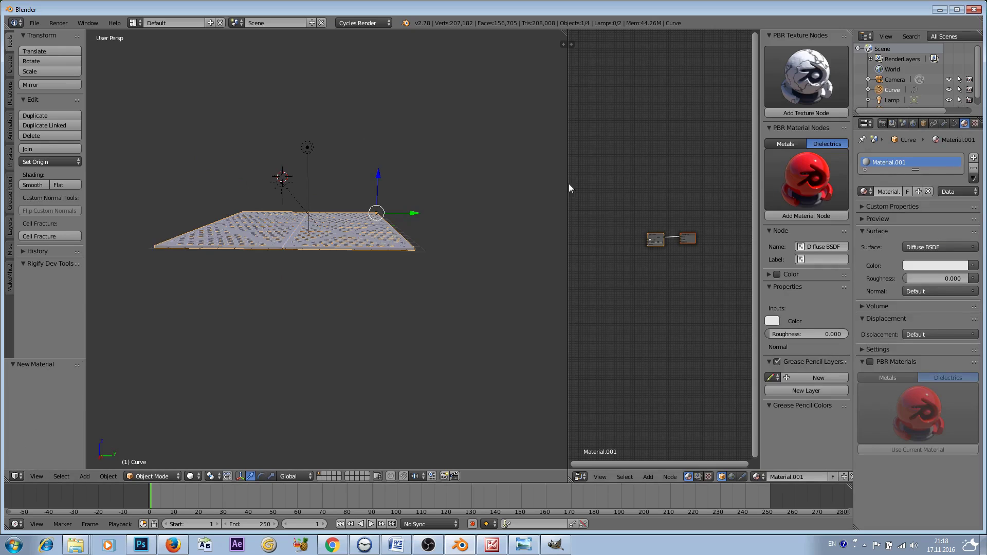
drag(569, 184, 441, 185)
key(Home)
key(shift+a)
mouse_move(517, 356)
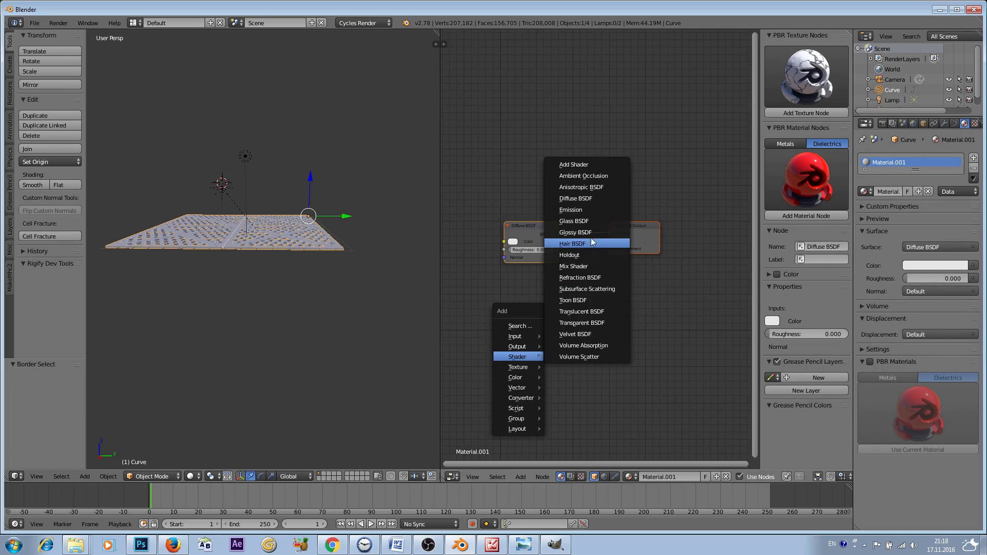
click(575, 232)
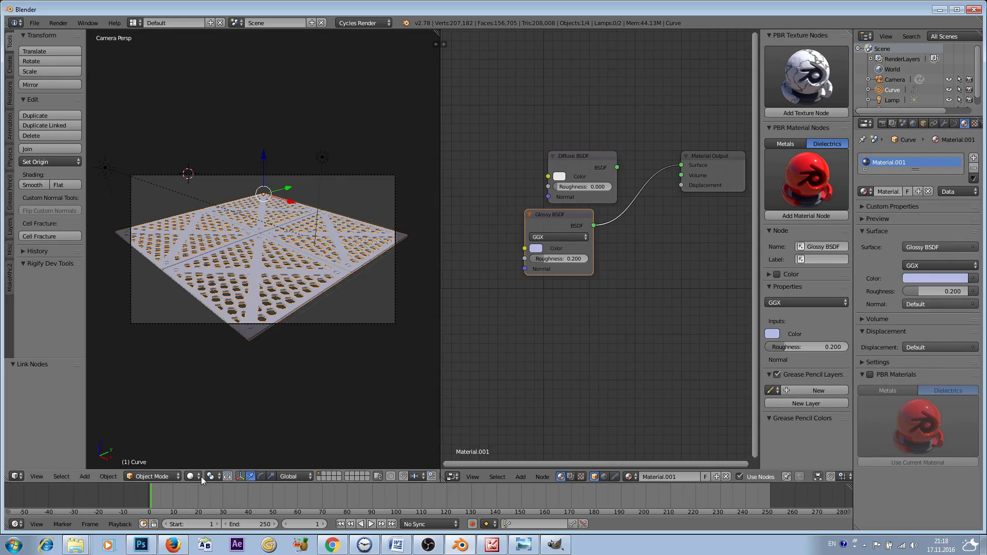
Preview the panel in Rendered viewport shading.
click(201, 476)
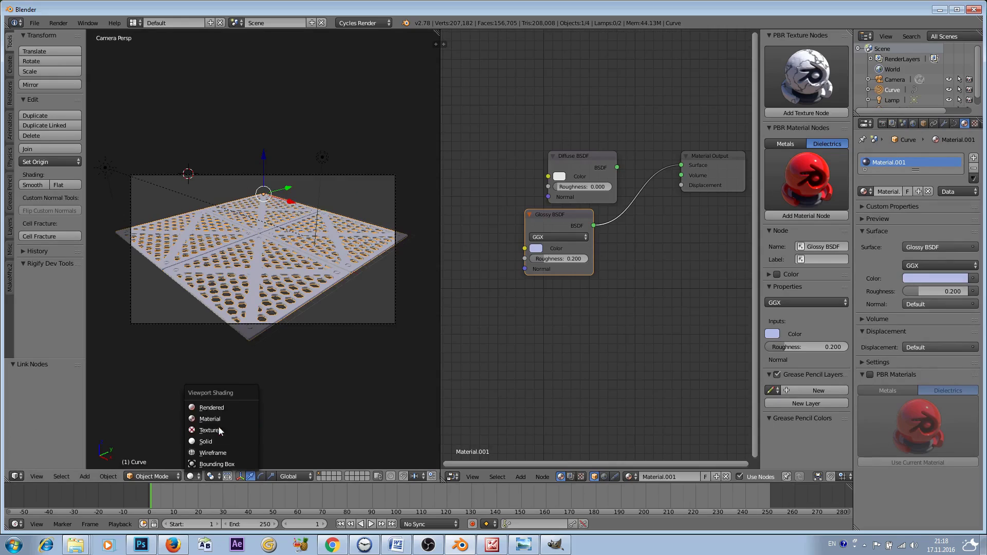
click(220, 407)
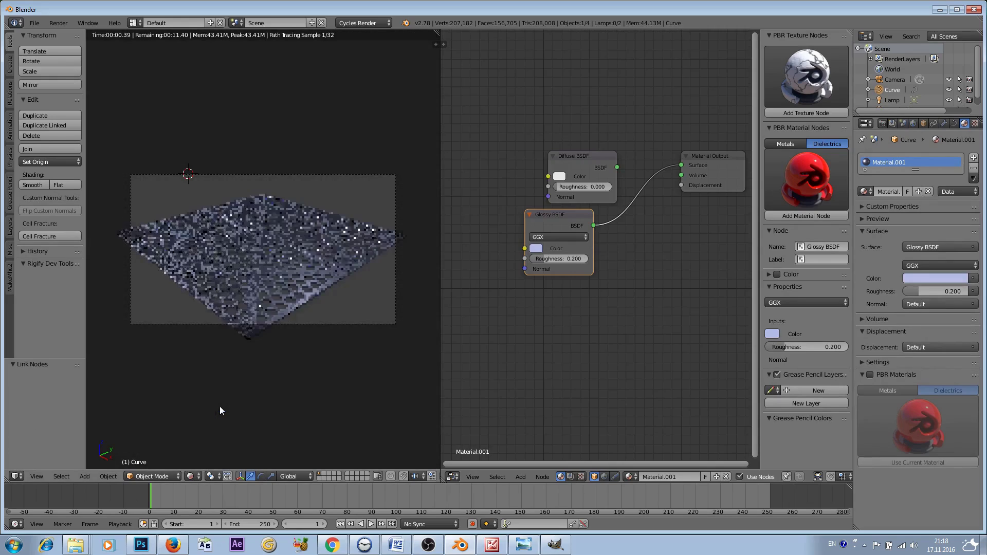
scroll(268, 309, up, 4)
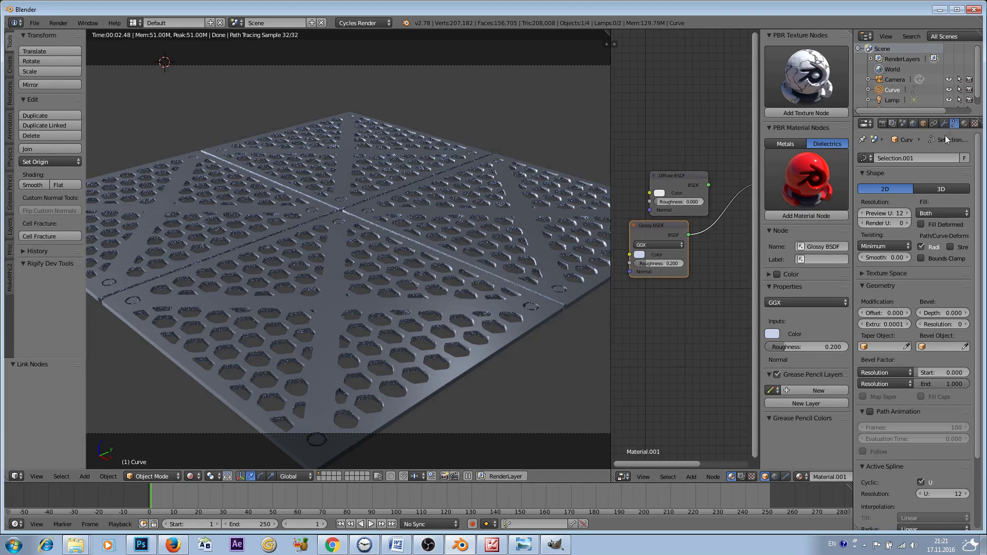
Return to Solid shading and convert the curve to a mesh with Mesh from Curve.
click(197, 478)
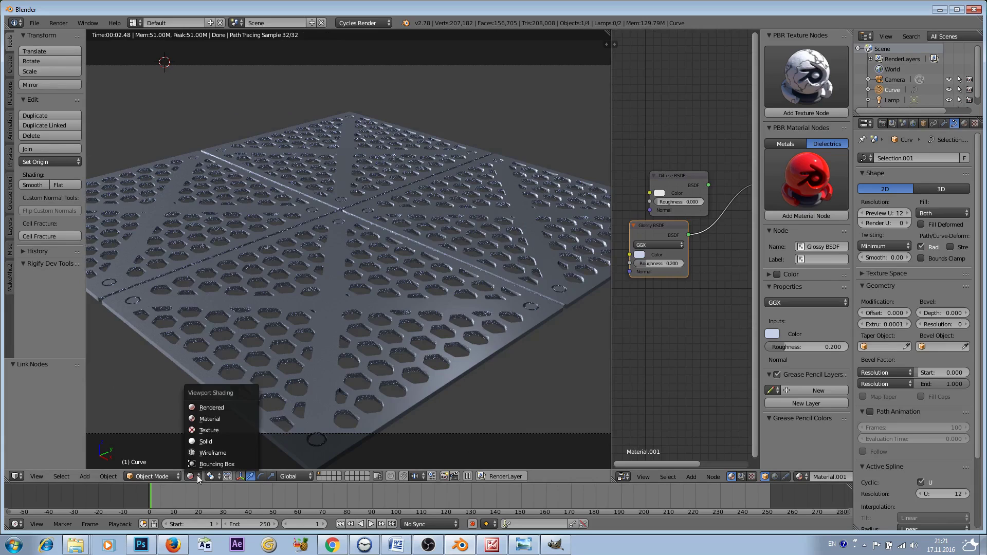
click(206, 449)
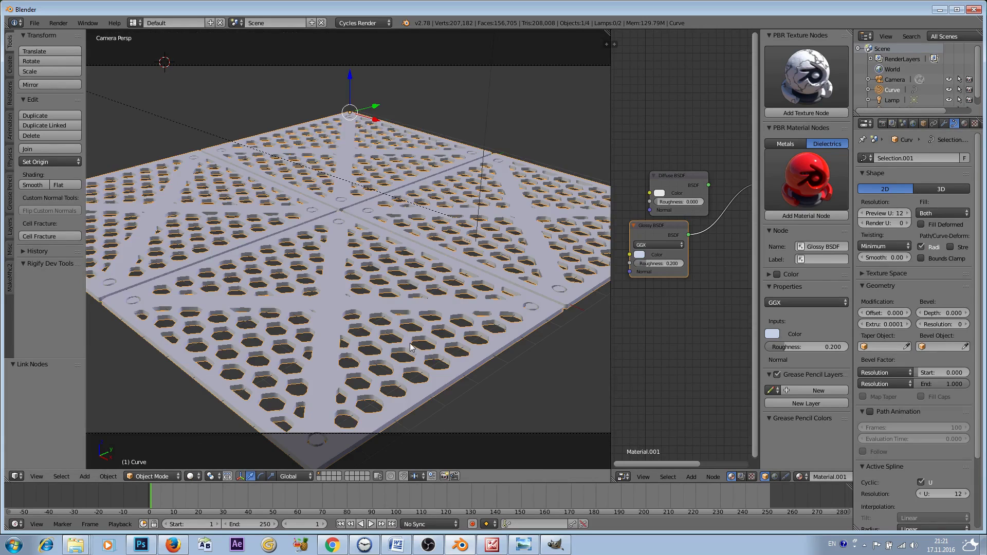
key(alt+c)
click(389, 355)
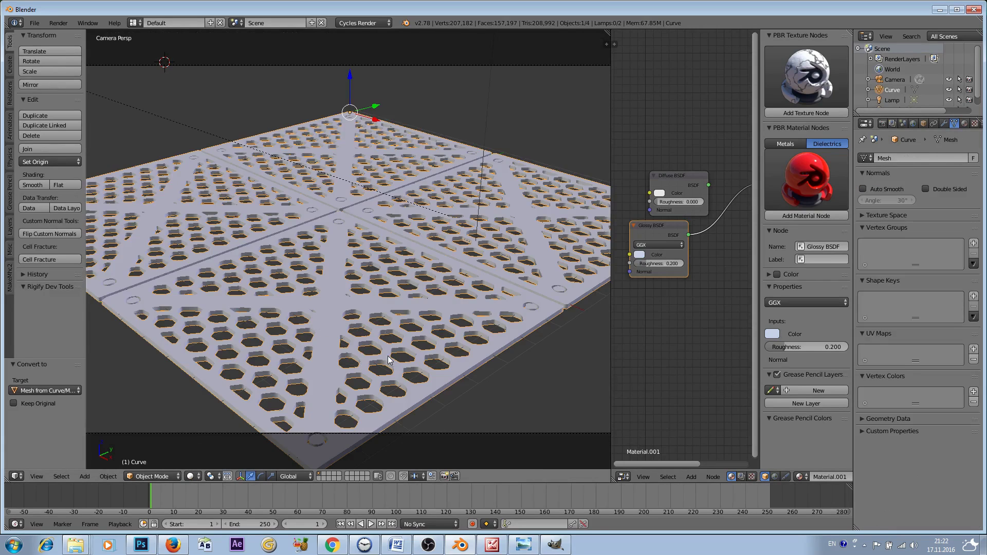
In Edit Mode with vertex selection, select one hexagonal hole's wall loop.
click(149, 476)
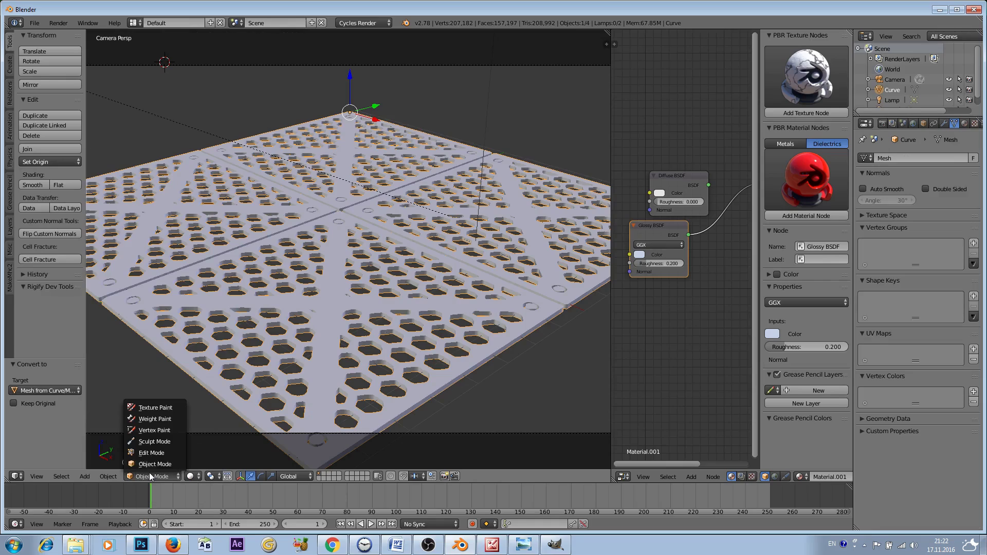
click(161, 449)
scroll(421, 278, up, 10)
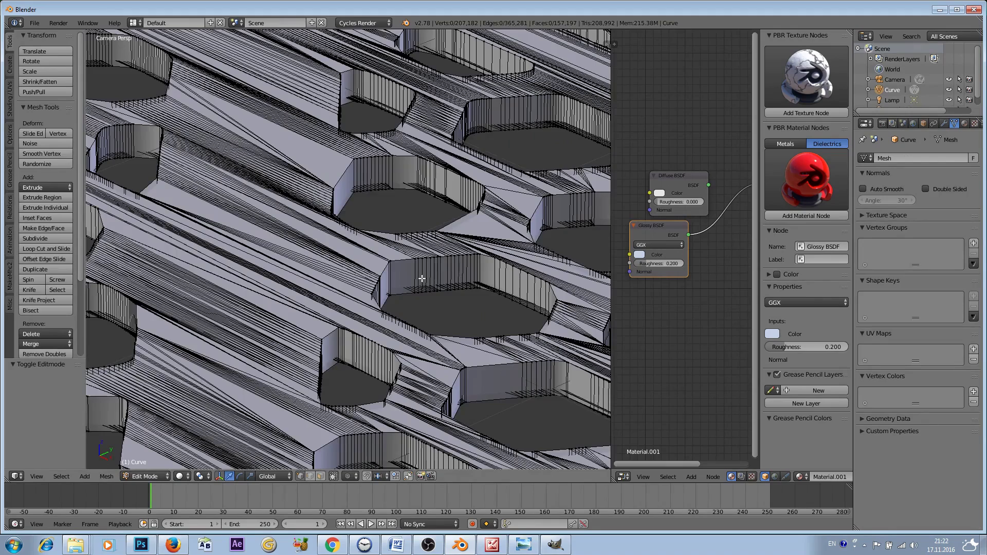
scroll(422, 278, up, 1)
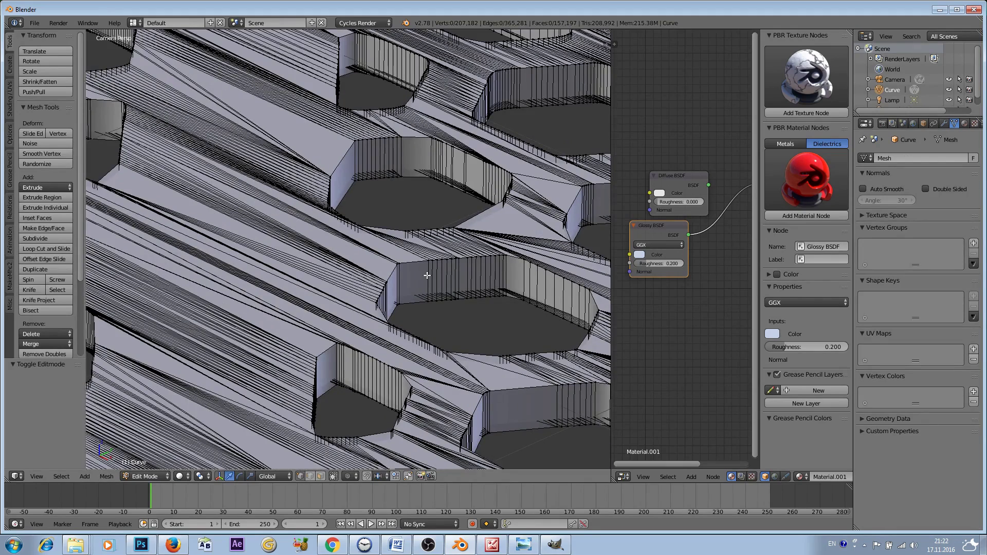
key(ctrl+Tab)
click(428, 280)
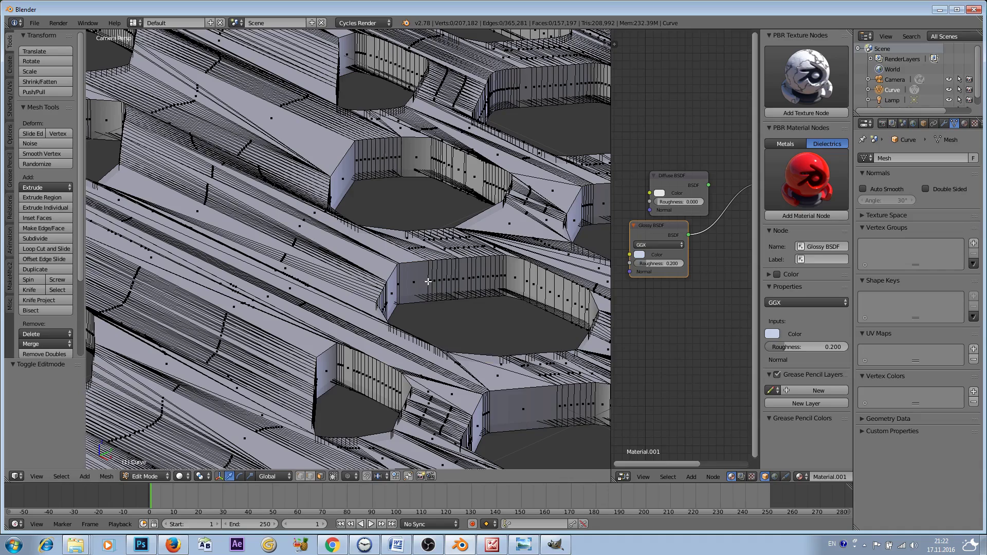
key(l)
scroll(428, 282, down, 2)
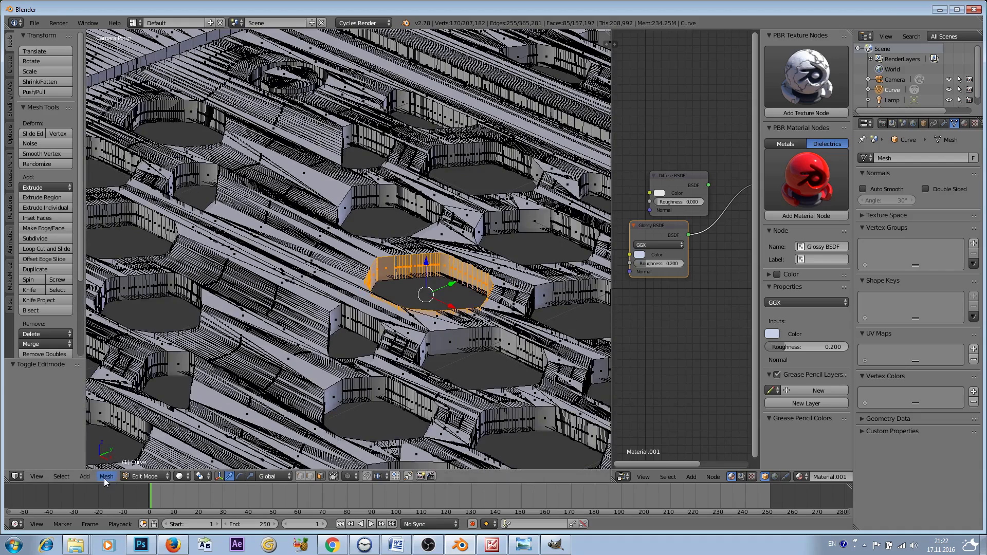
click(61, 476)
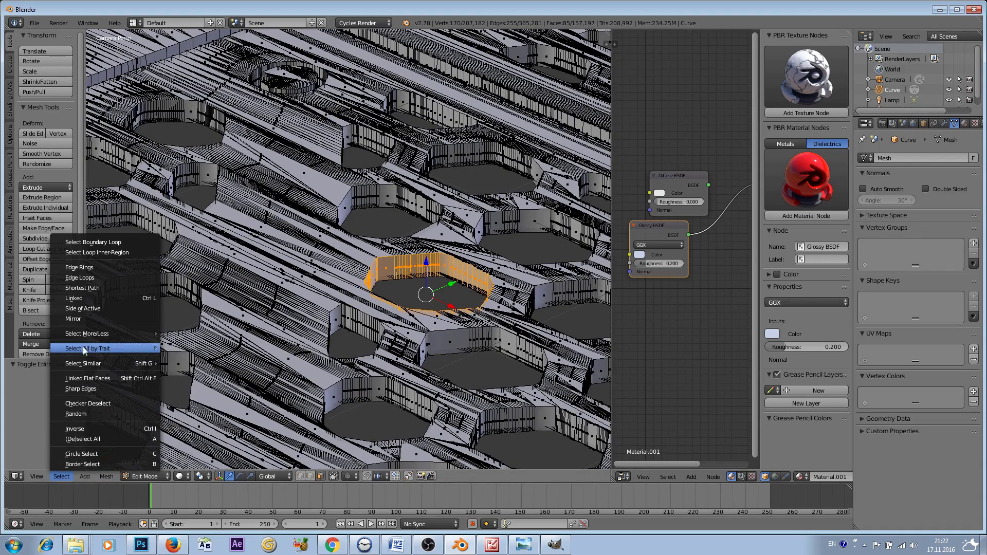
Select all hole walls by matching polygon sides and colour their Material.002 blue.
mouse_move(90, 362)
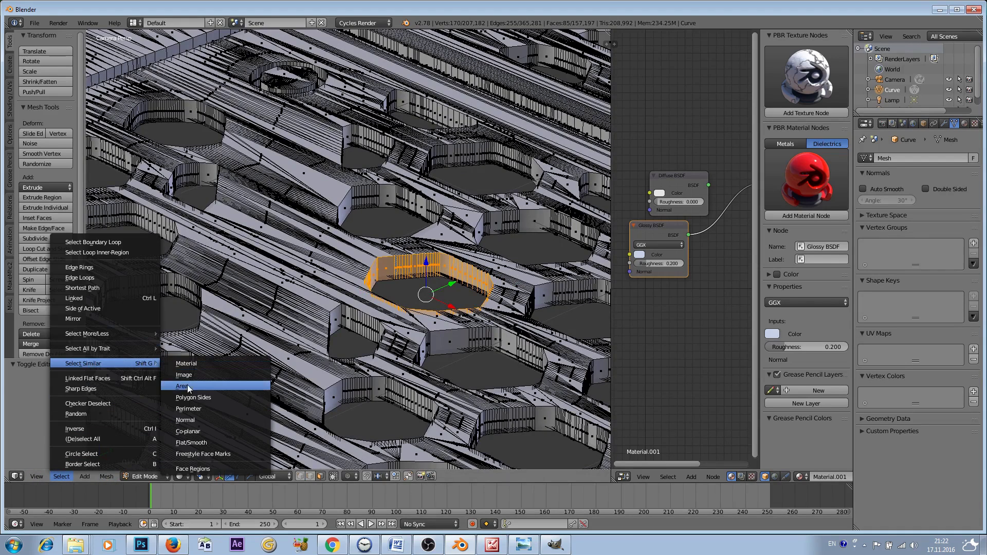
click(190, 398)
shift+middle_drag(566, 411, 456, 195)
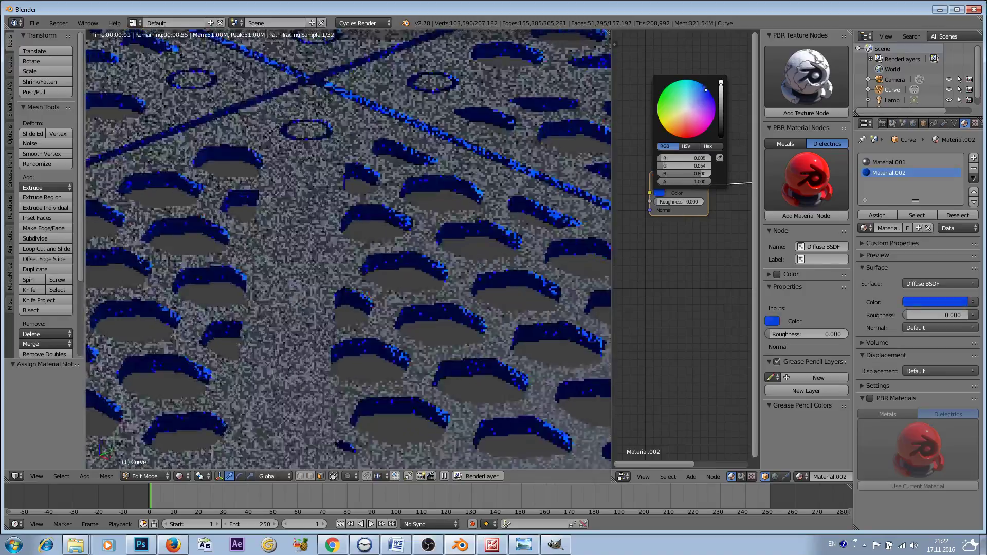
mouse_move(706, 90)
mouse_down()
mouse_move(712, 121)
mouse_move(671, 133)
mouse_move(662, 94)
mouse_move(700, 82)
mouse_up()
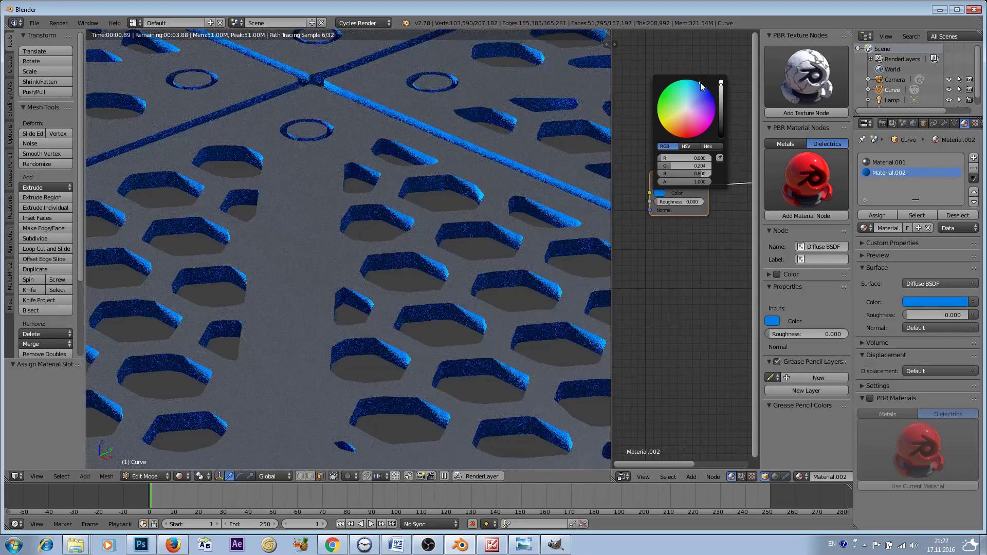